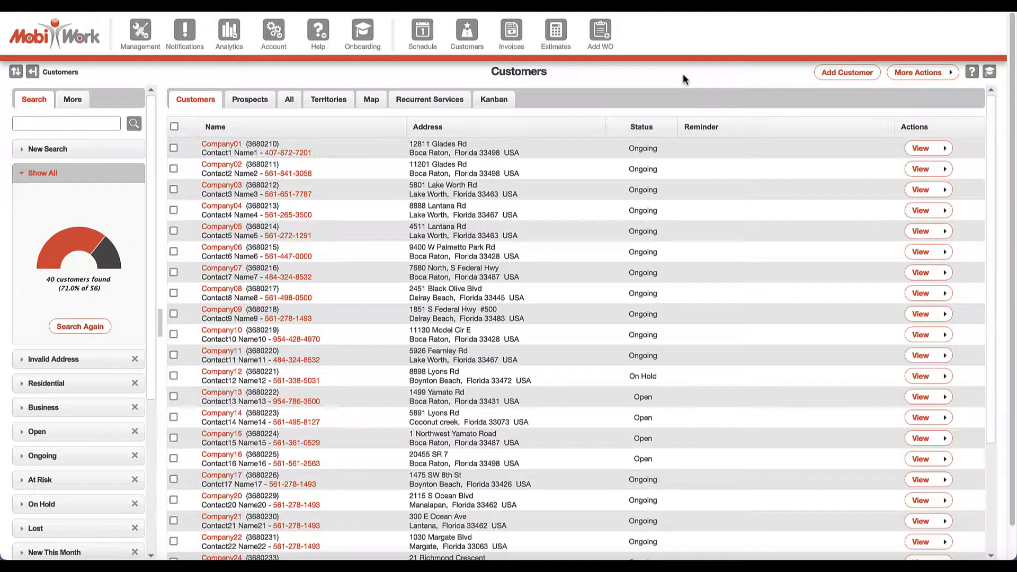
Review Company03's locations, contacts, work orders, quotes and billing balance, then close the record.
{"action": "left_click", "coordinate": [923, 190]}
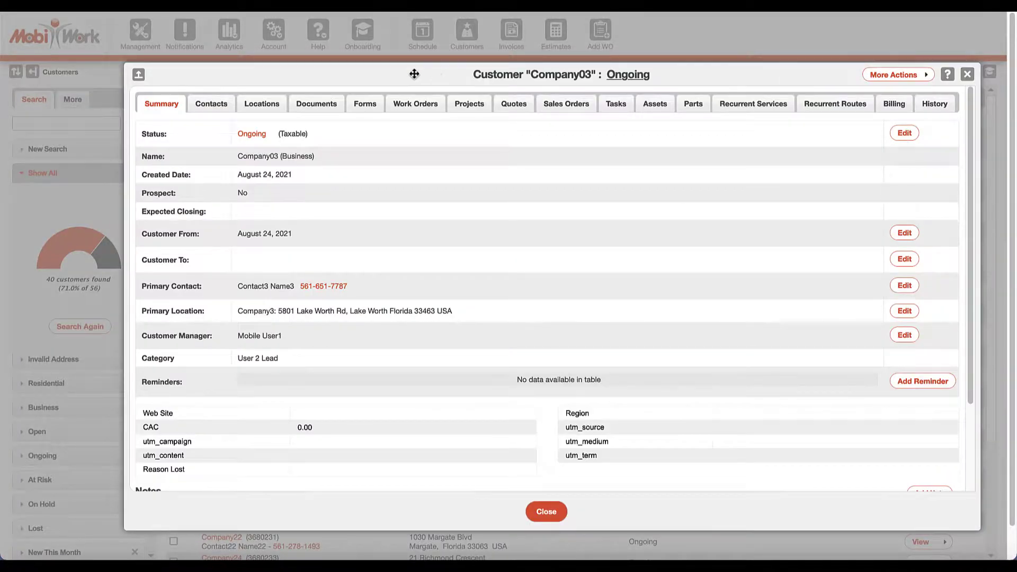
{"action": "left_click", "coordinate": [270, 101]}
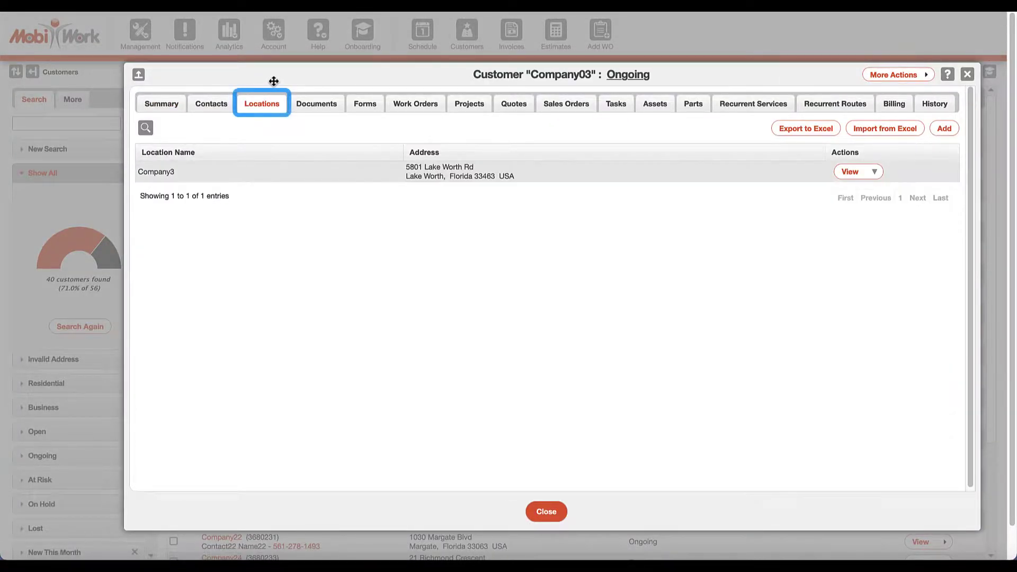
{"action": "left_click", "coordinate": [226, 101]}
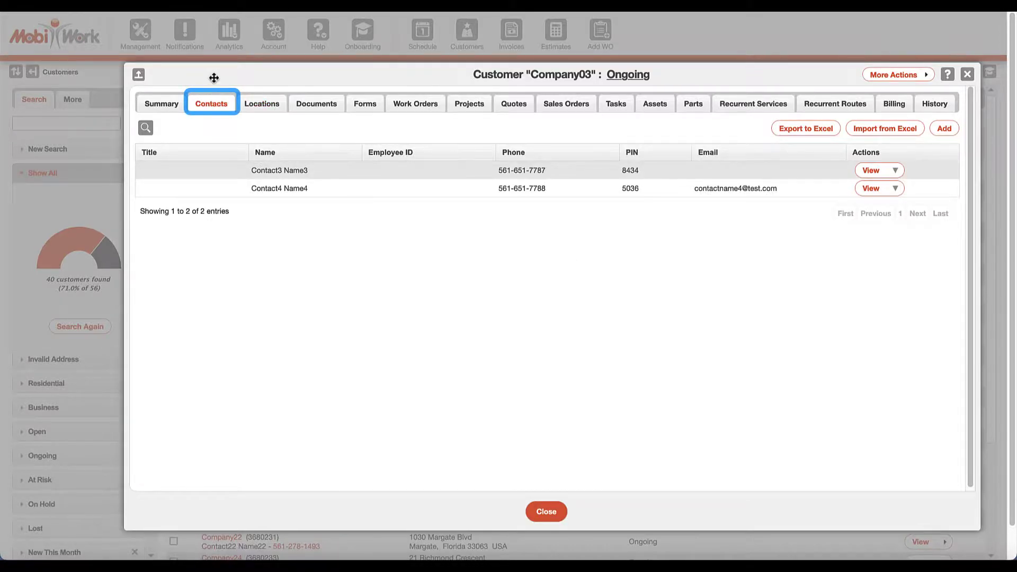
{"action": "left_click", "coordinate": [431, 104]}
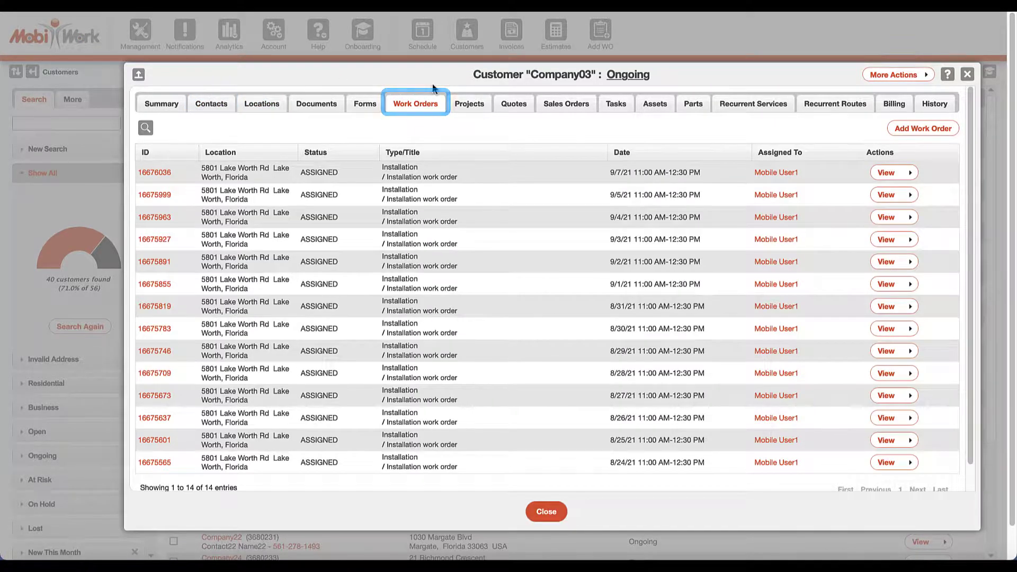
{"action": "left_click", "coordinate": [513, 101]}
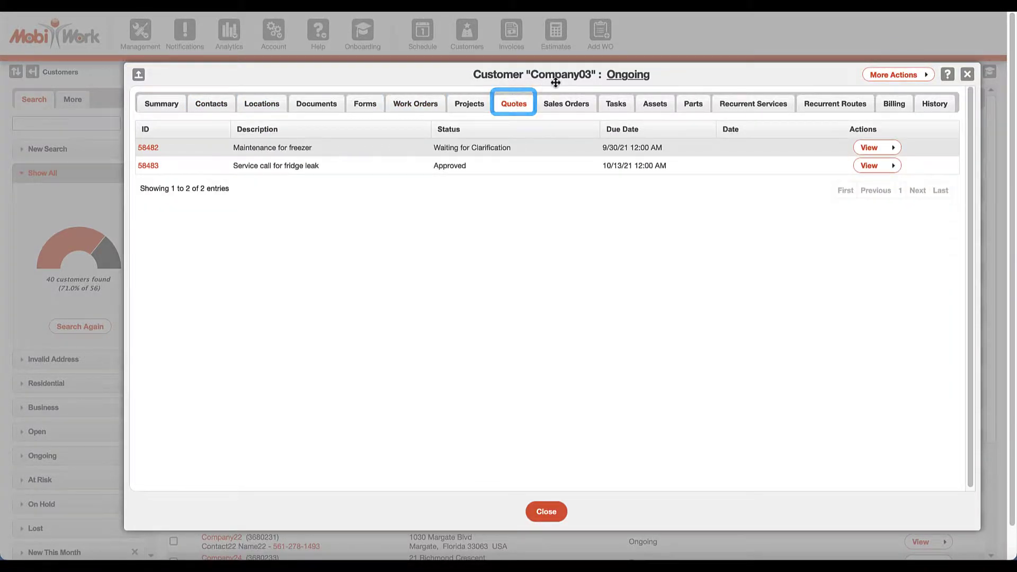
{"action": "left_click", "coordinate": [894, 99]}
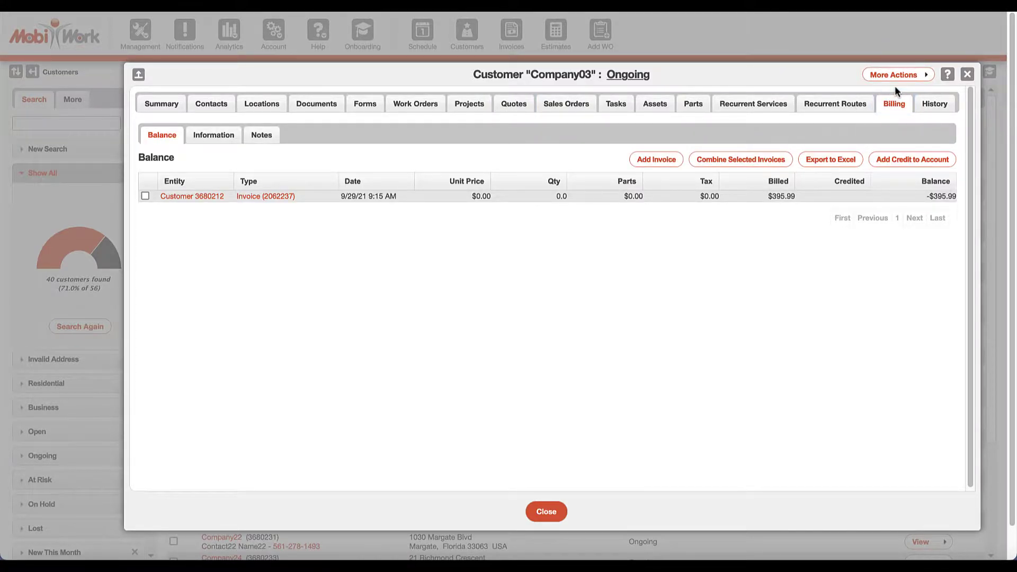
{"action": "left_click", "coordinate": [968, 75]}
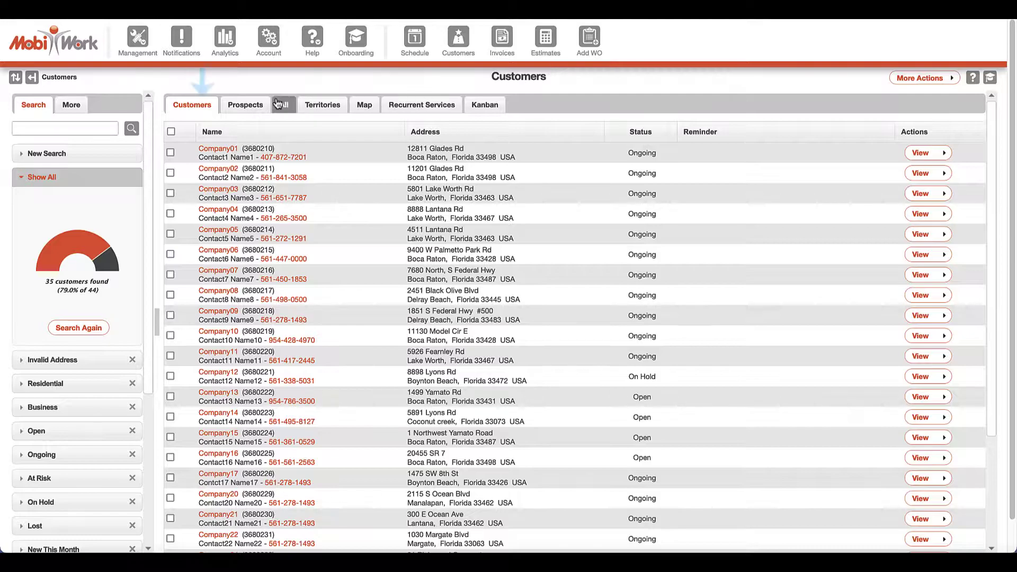
Filter the list to prospects and search for company29.
{"action": "left_click", "coordinate": [245, 105]}
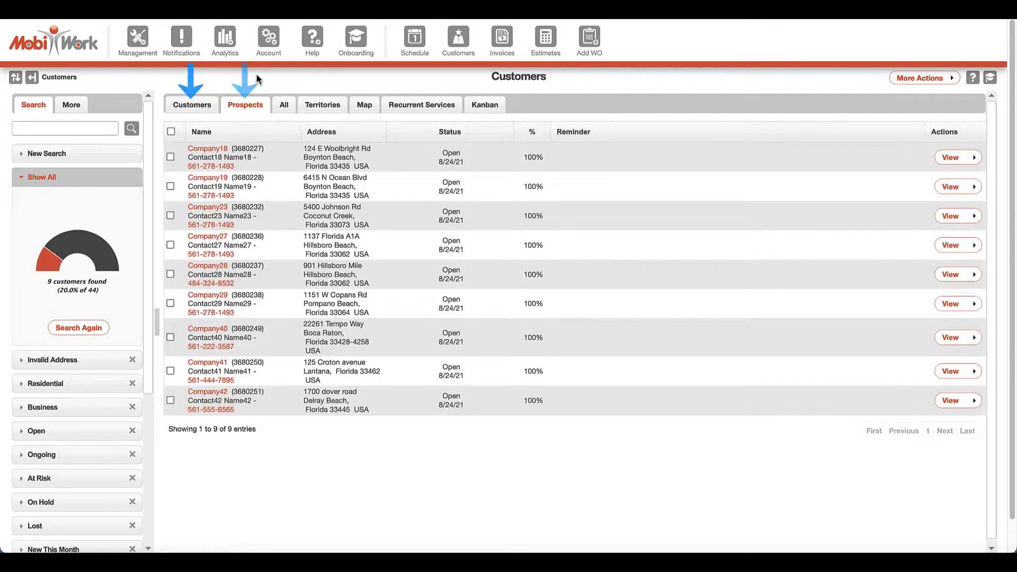
{"action": "left_click", "coordinate": [95, 129]}
{"action": "type", "text": "company29"}
{"action": "key", "text": "Return"}
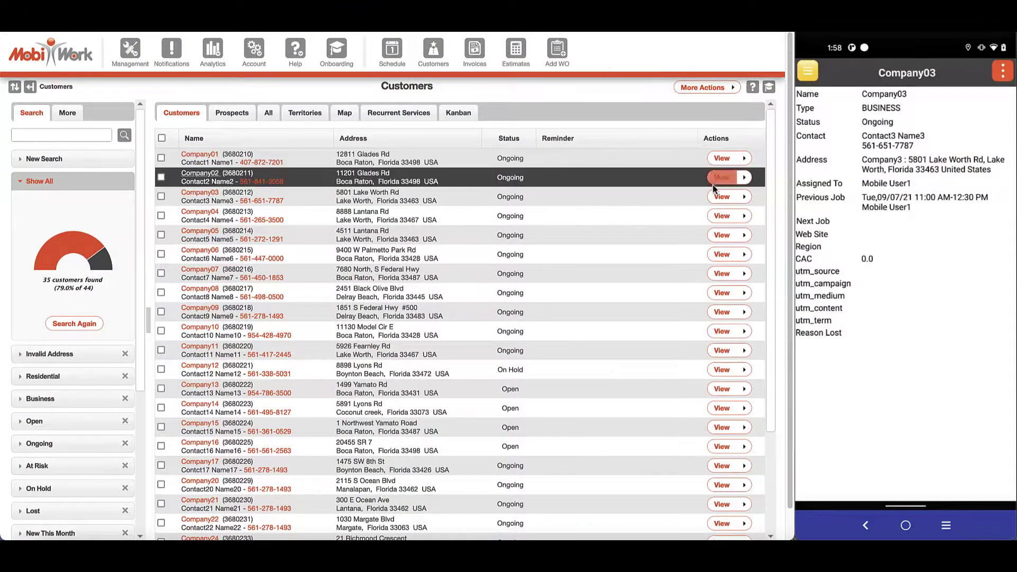
Add a note reading 'Customer Note' to Company03's customer record.
{"action": "left_click", "coordinate": [721, 178]}
{"action": "scroll", "coordinate": [627, 242], "scroll_direction": "down", "scroll_amount": 5}
{"action": "left_click", "coordinate": [606, 352]}
{"action": "type", "text": "Customer Note"}
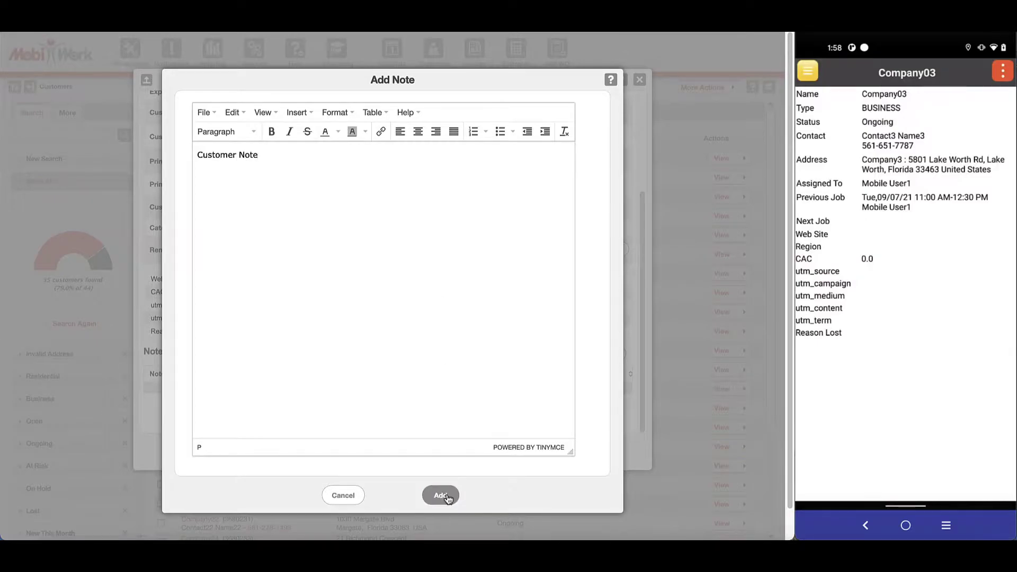
{"action": "left_click", "coordinate": [441, 496]}
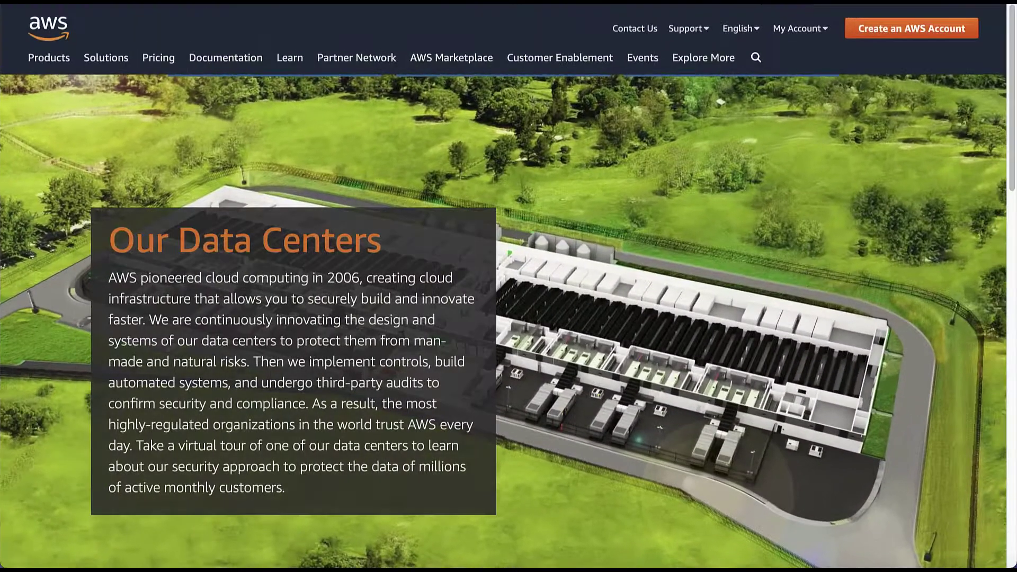
Scroll the AWS data-center page down to the Perimeter and Infrastructure layer cards.
{"action": "scroll", "coordinate": [509, 318], "scroll_direction": "down", "scroll_amount": 10}
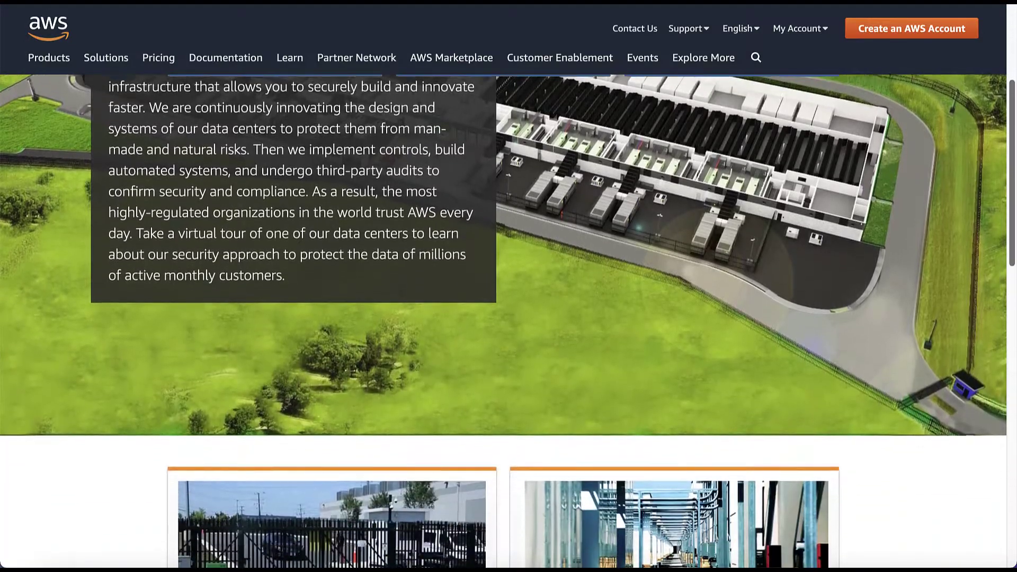
{"action": "scroll", "coordinate": [1012, 298], "scroll_direction": "down", "scroll_amount": 4}
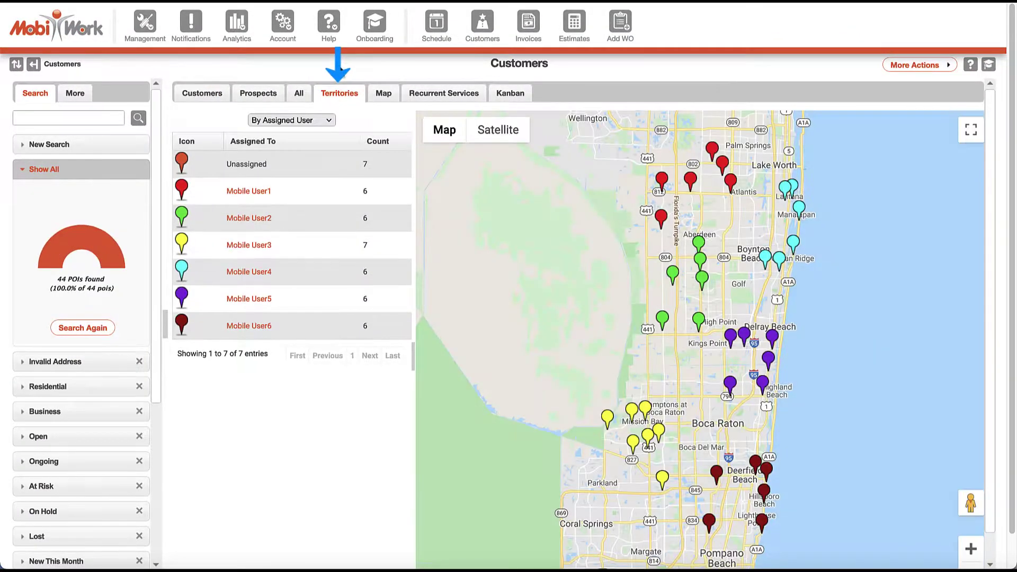
Regroup the territory map by customer status, then by category.
{"action": "left_click", "coordinate": [329, 120]}
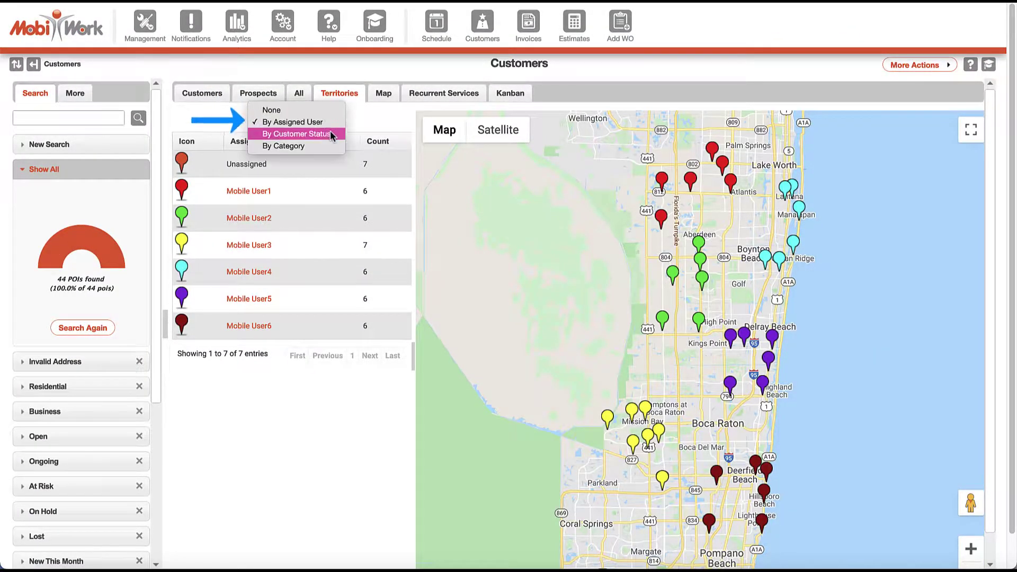
{"action": "left_click", "coordinate": [336, 134]}
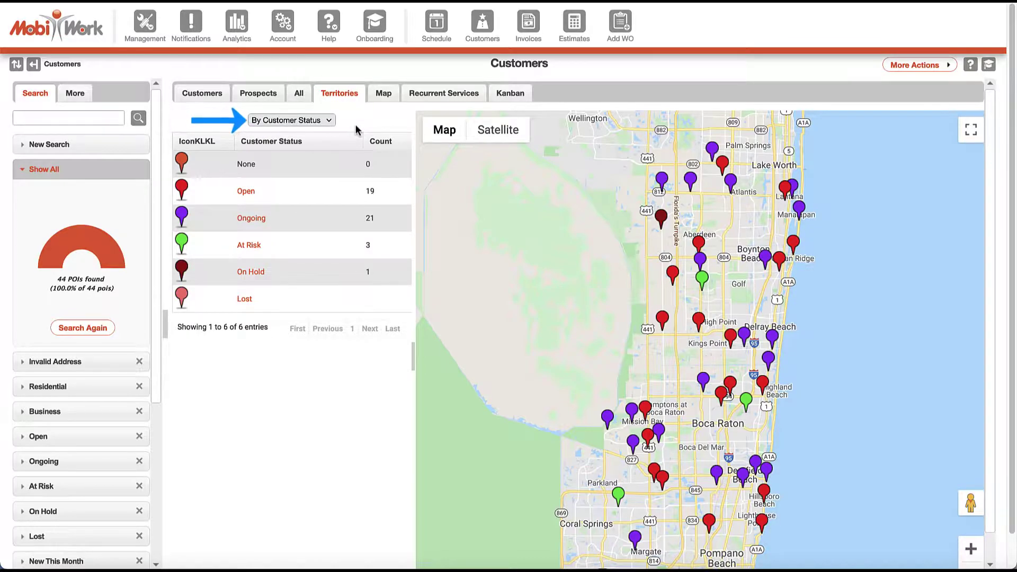
{"action": "left_click", "coordinate": [333, 120]}
{"action": "left_click", "coordinate": [333, 132]}
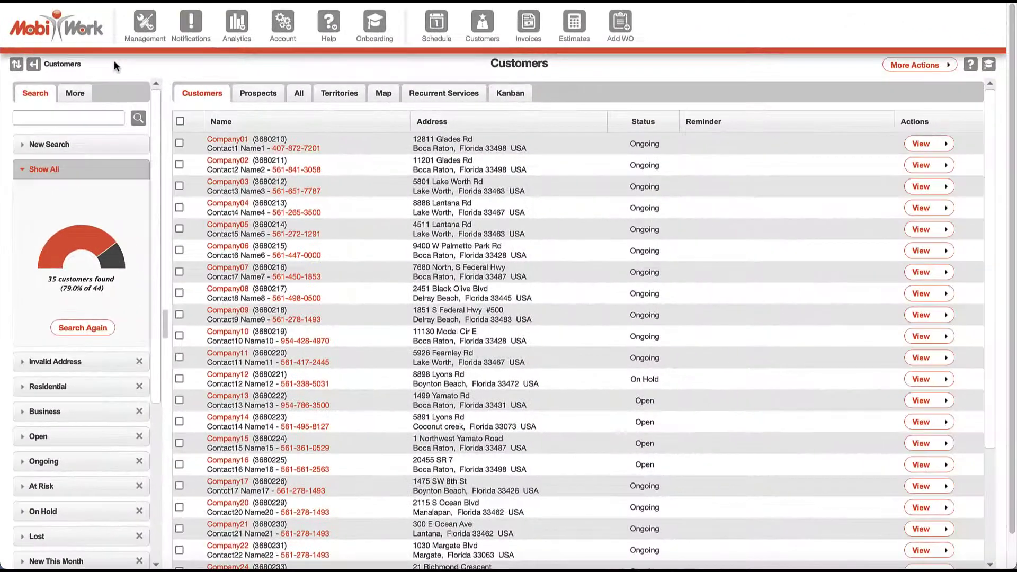
Search the customers for company15.
{"action": "left_click", "coordinate": [104, 124]}
{"action": "type", "text": "company15"}
{"action": "key", "text": "Return"}
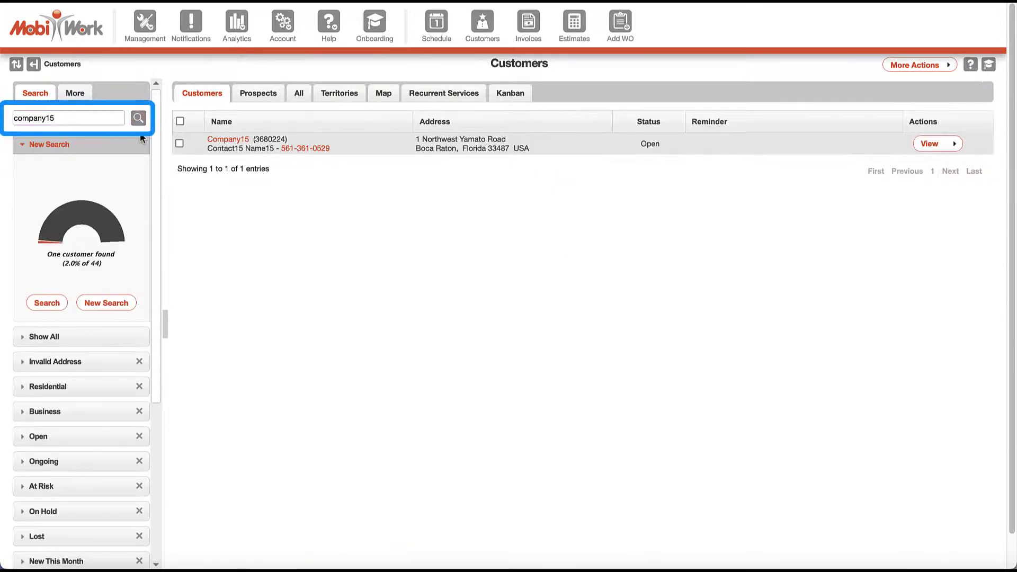
Save and run the search 'User 2 Leads', shared with all users and shown only under More.
{"action": "left_click", "coordinate": [106, 302]}
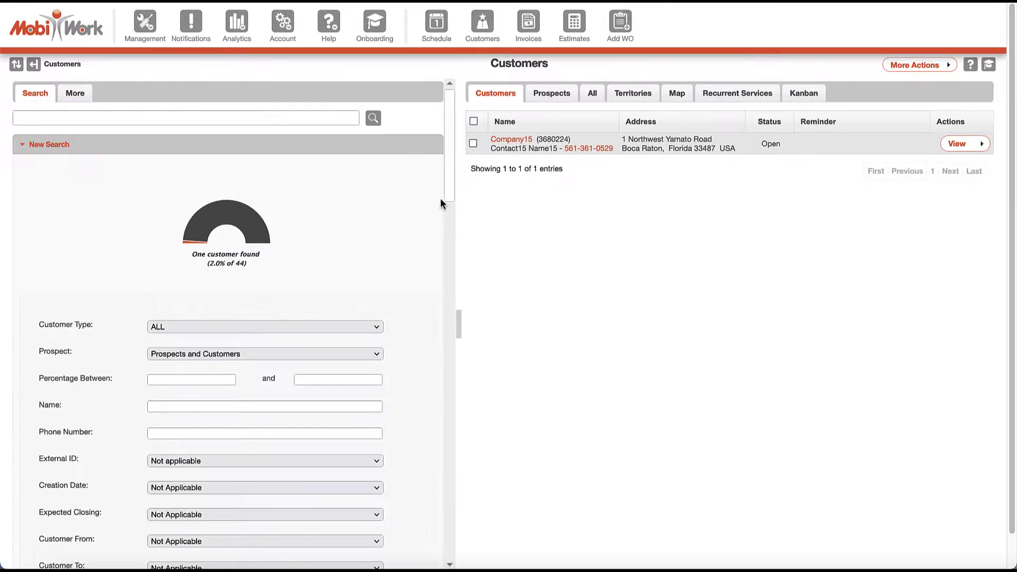
{"action": "scroll", "coordinate": [440, 205], "scroll_direction": "down", "scroll_amount": 15}
{"action": "scroll", "coordinate": [445, 382], "scroll_direction": "down", "scroll_amount": 6}
{"action": "type", "text": "User 2 Leads"}
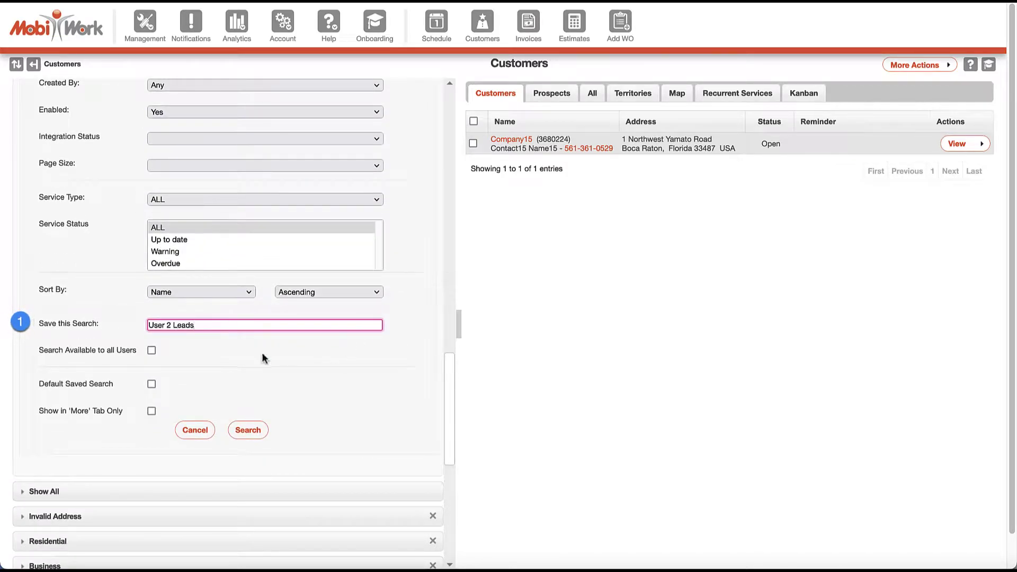
{"action": "left_click", "coordinate": [151, 351]}
{"action": "left_click", "coordinate": [152, 412]}
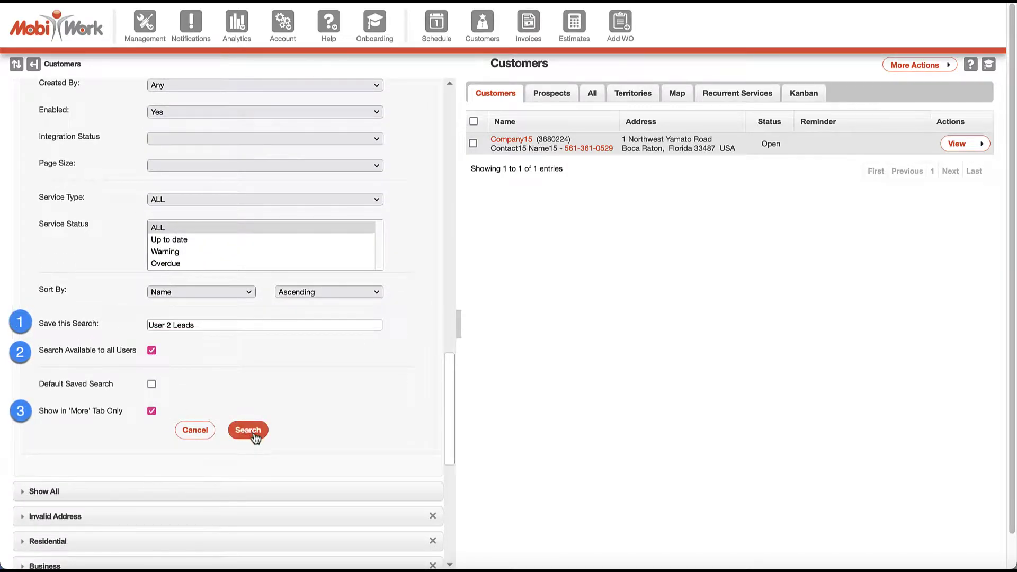
{"action": "left_click", "coordinate": [251, 433]}
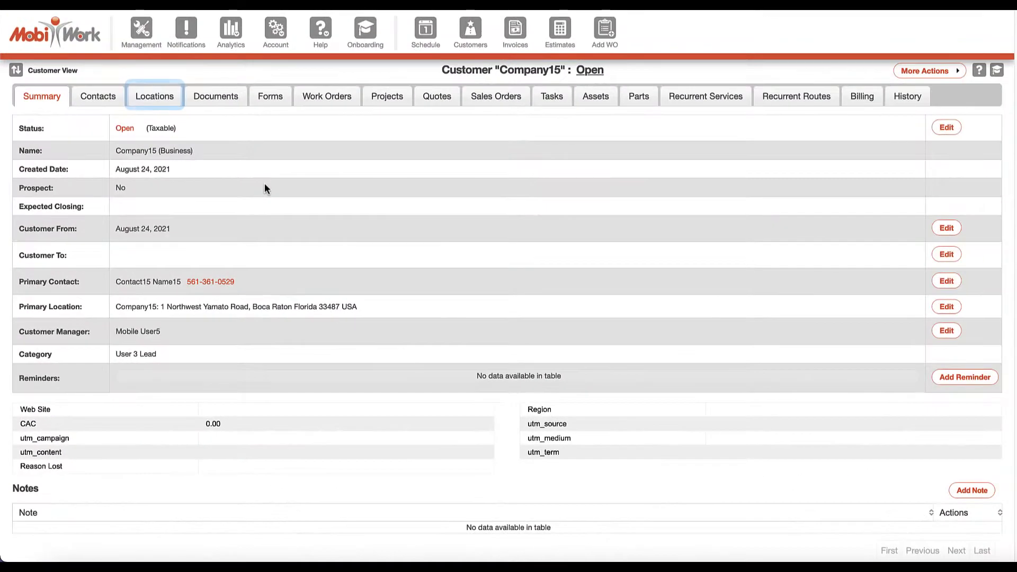
{"action": "left_click", "coordinate": [155, 96]}
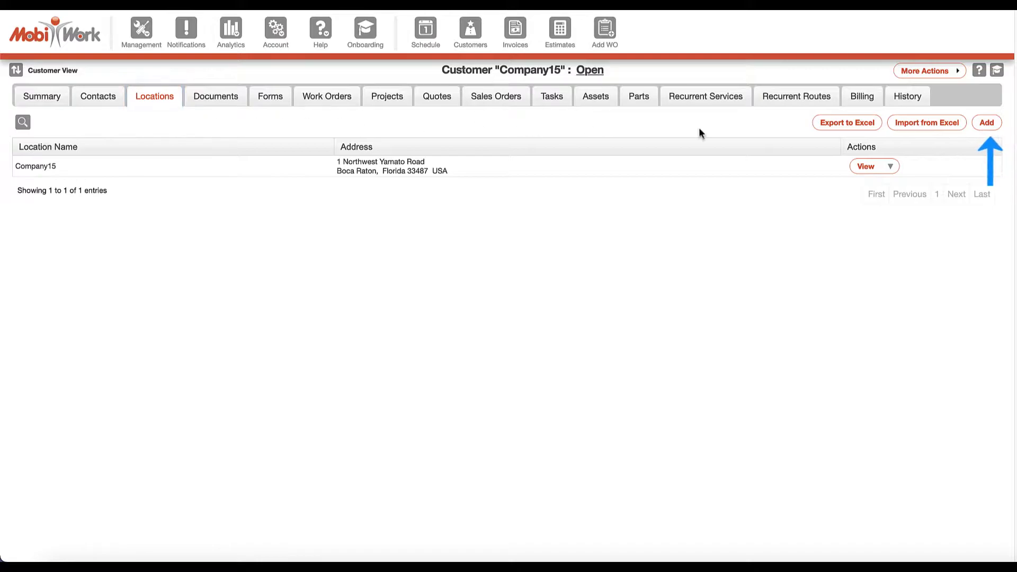
{"action": "left_click", "coordinate": [985, 122]}
{"action": "left_click", "coordinate": [442, 142]}
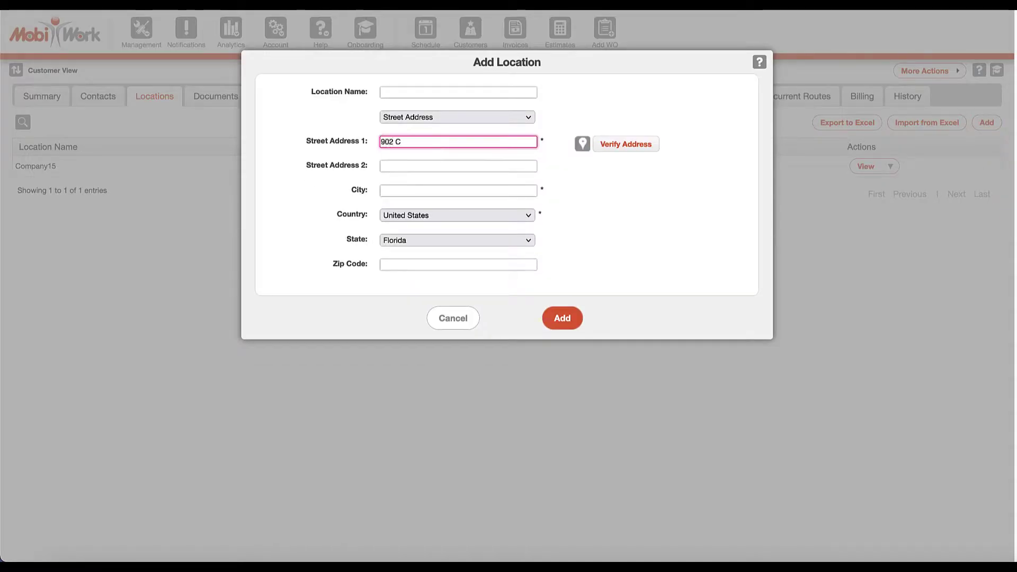
{"action": "key", "text": "Tab"}
{"action": "type", "text": "Bo"}
{"action": "key", "text": "Tab"}
{"action": "type", "text": "33487"}
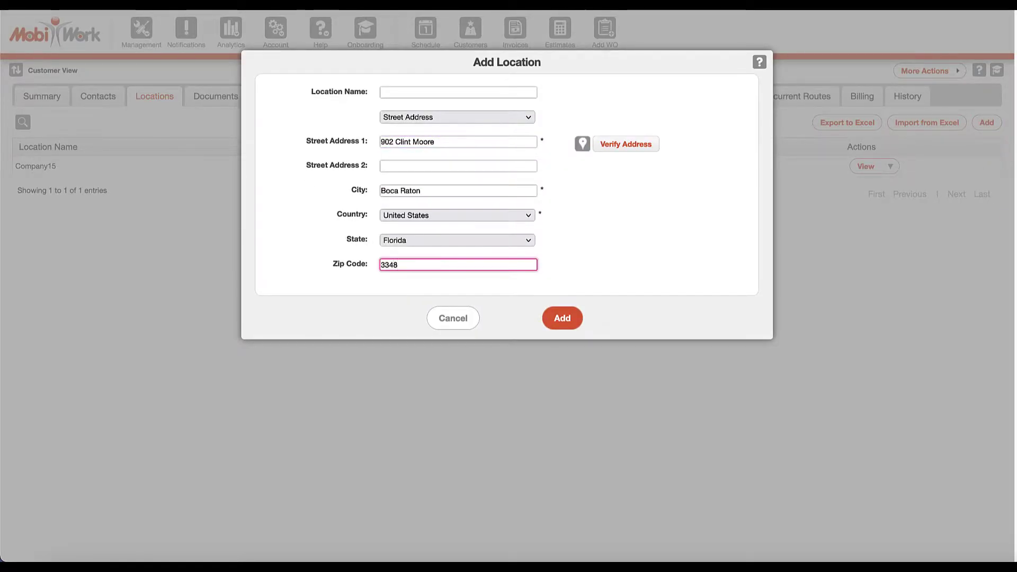
{"action": "left_click", "coordinate": [643, 151]}
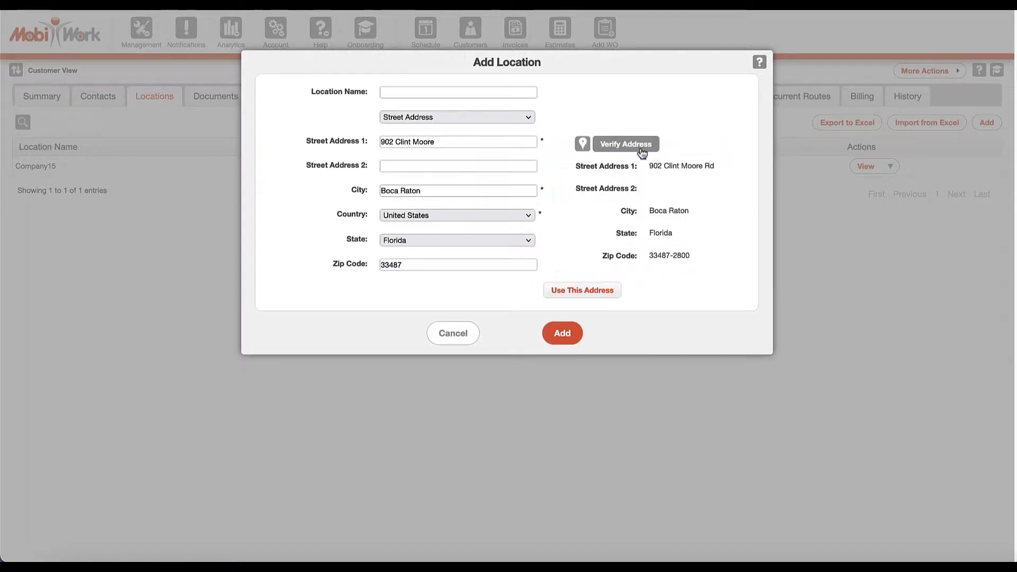
Check the address on the map preview, add the location, and view it on a map.
{"action": "left_click", "coordinate": [583, 144]}
{"action": "left_click", "coordinate": [696, 369]}
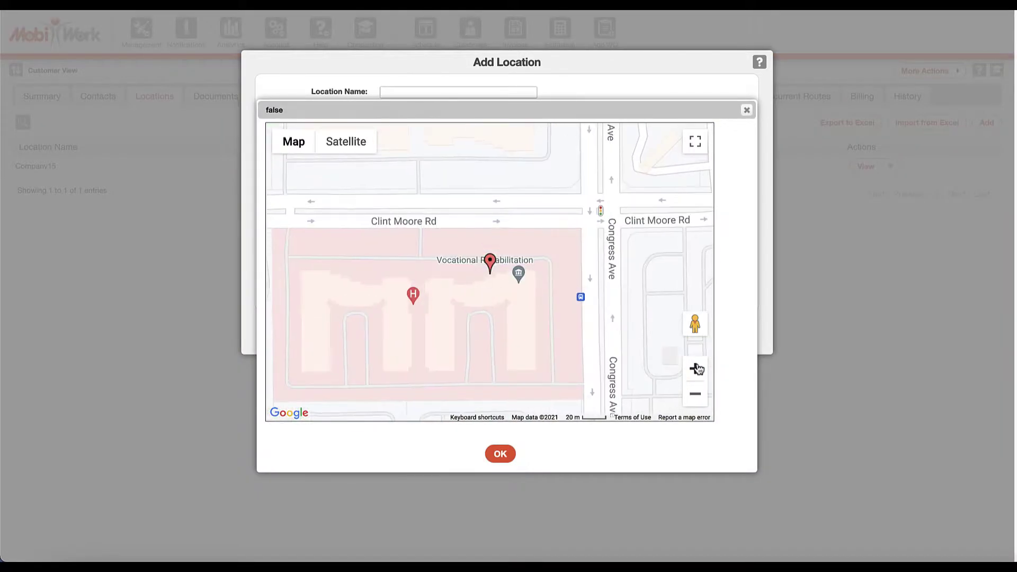
{"action": "left_click", "coordinate": [509, 456]}
{"action": "left_click", "coordinate": [562, 333]}
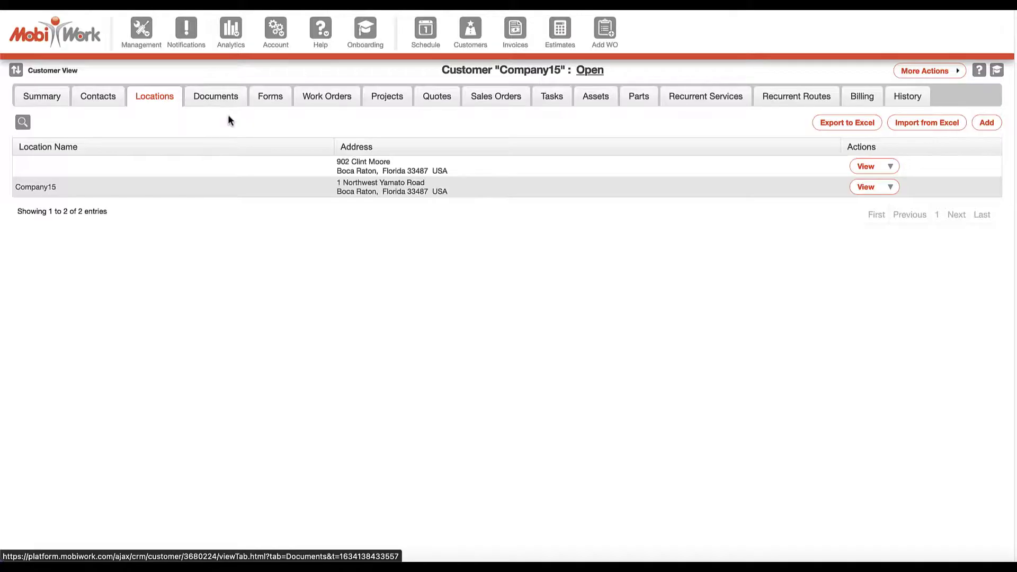
{"action": "left_click", "coordinate": [891, 166]}
{"action": "left_click", "coordinate": [863, 218]}
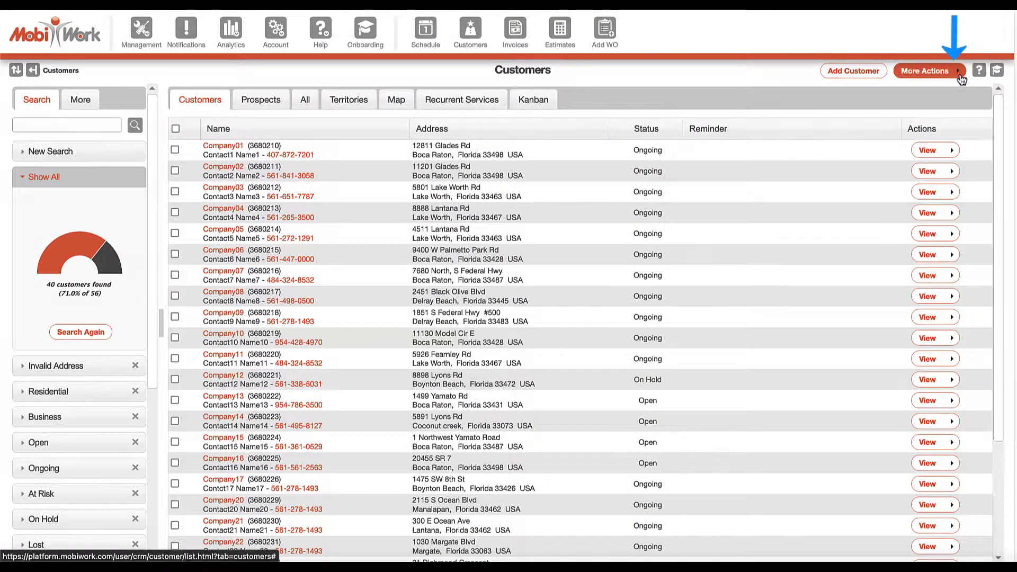
Show the More Actions list with the Excel import and export options.
{"action": "left_click", "coordinate": [927, 71]}
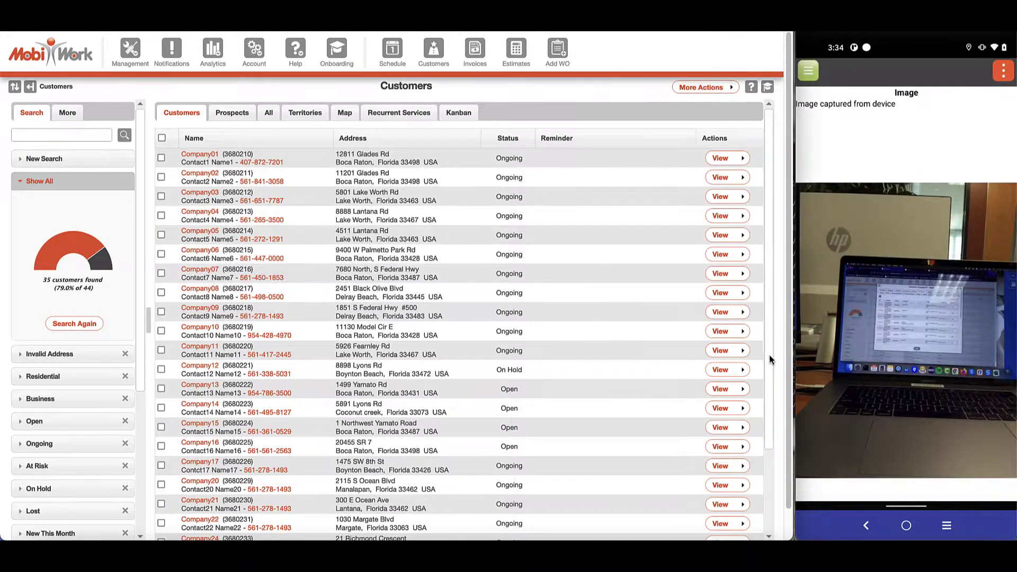
Open Company15's Documents and view the 'Image captured from device' file.
{"action": "left_click", "coordinate": [719, 428]}
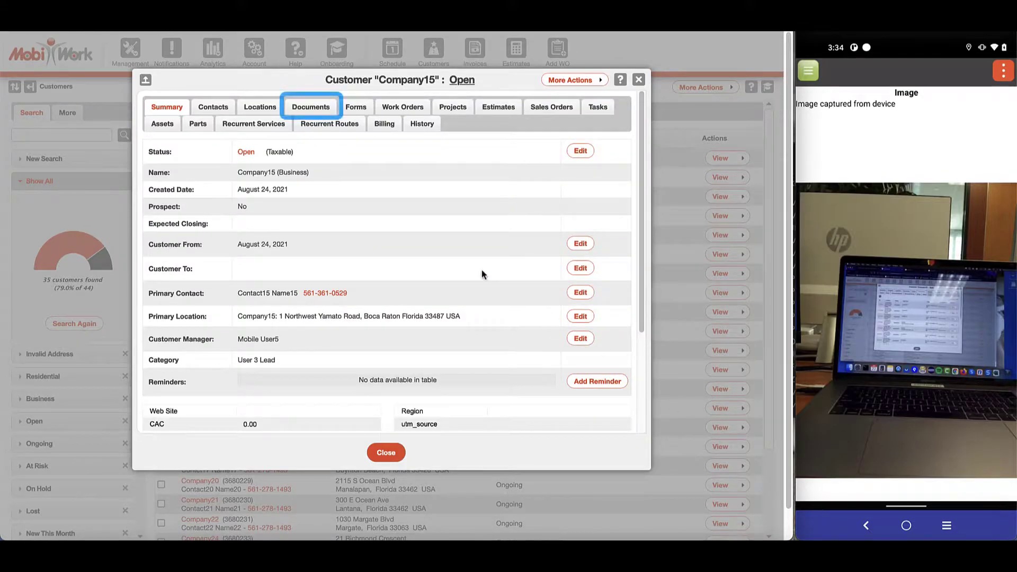
{"action": "left_click", "coordinate": [326, 109]}
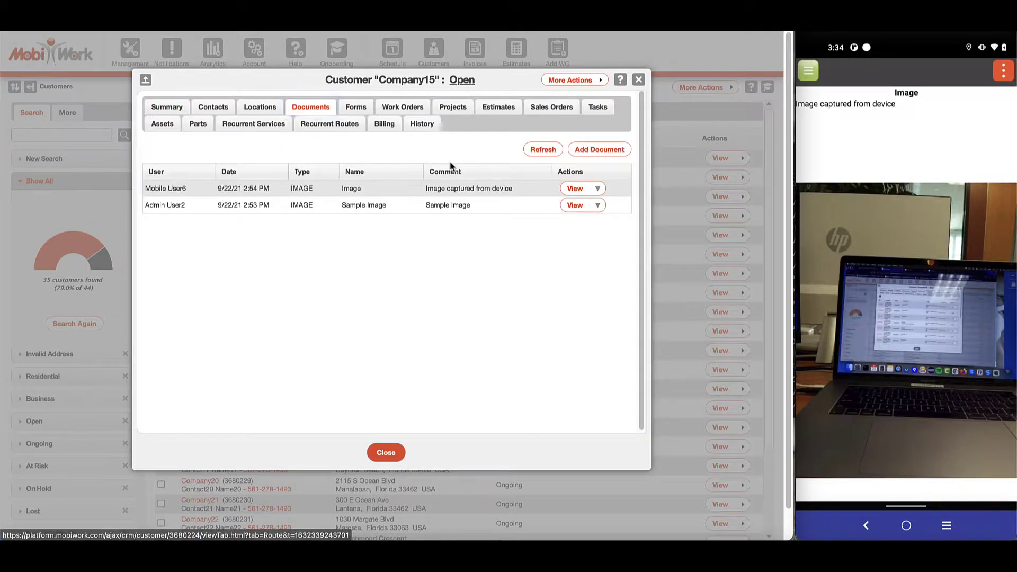
{"action": "left_click", "coordinate": [573, 188]}
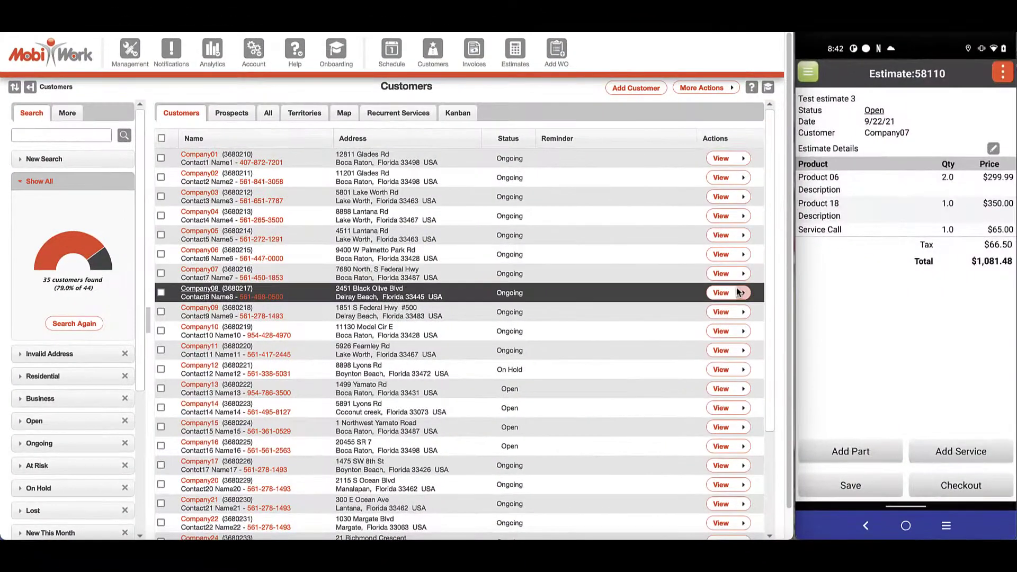
Open quote 58110 for Company07 and e-mail an estimate approval request to the customer's contact address.
{"action": "left_click", "coordinate": [728, 278]}
{"action": "left_click", "coordinate": [497, 110]}
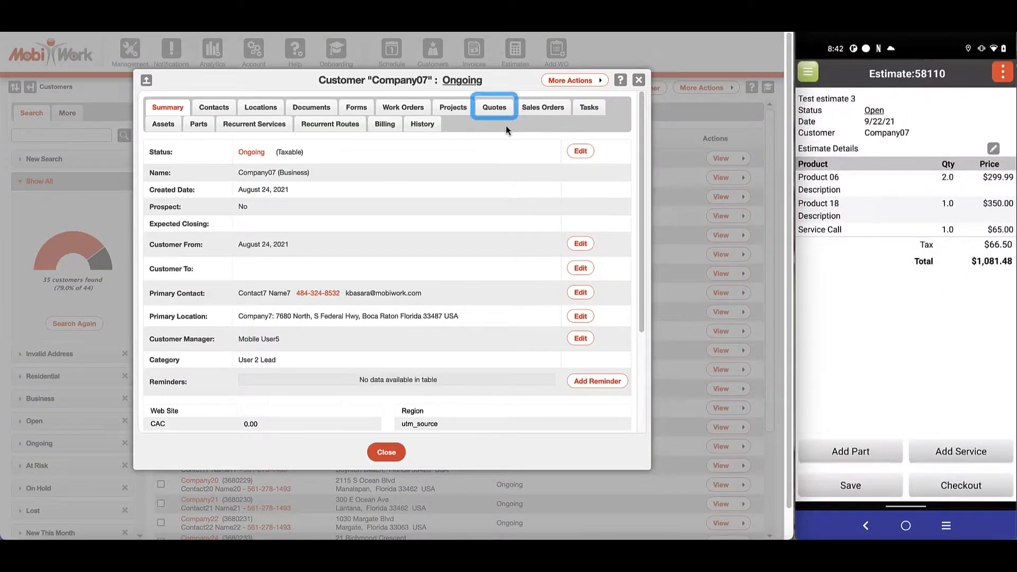
{"action": "left_click", "coordinate": [585, 164]}
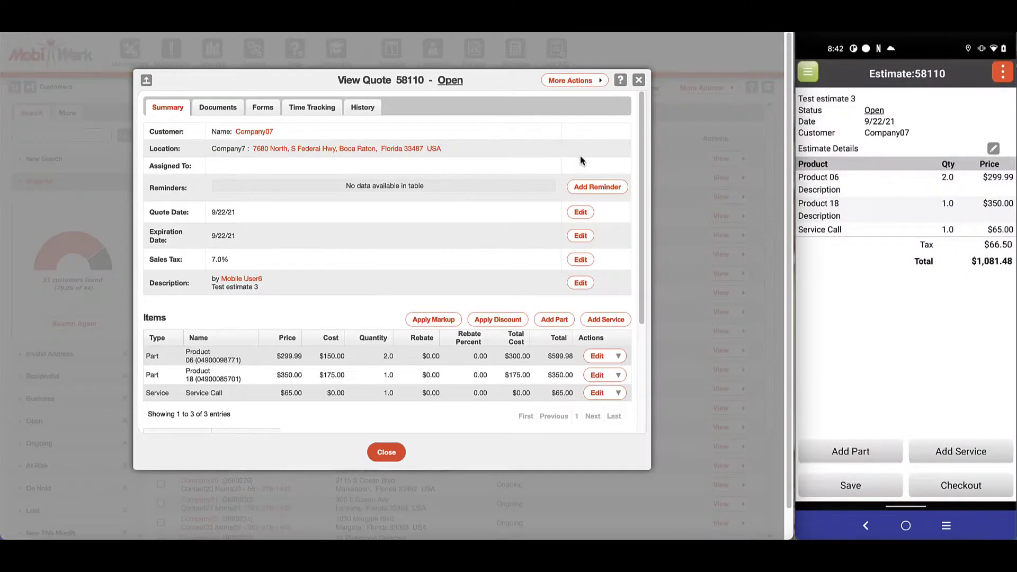
{"action": "left_click", "coordinate": [574, 80]}
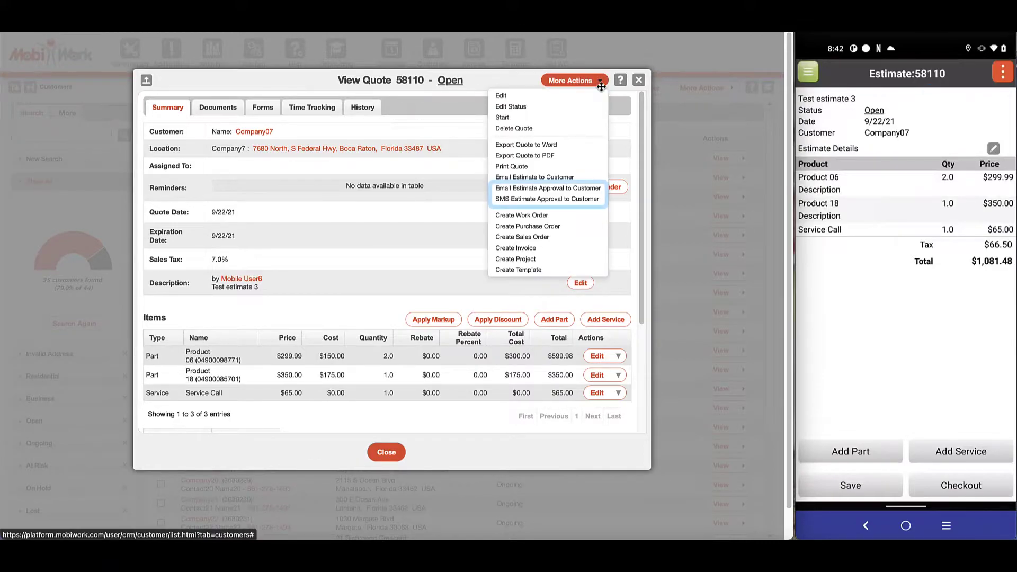
{"action": "left_click", "coordinate": [600, 189]}
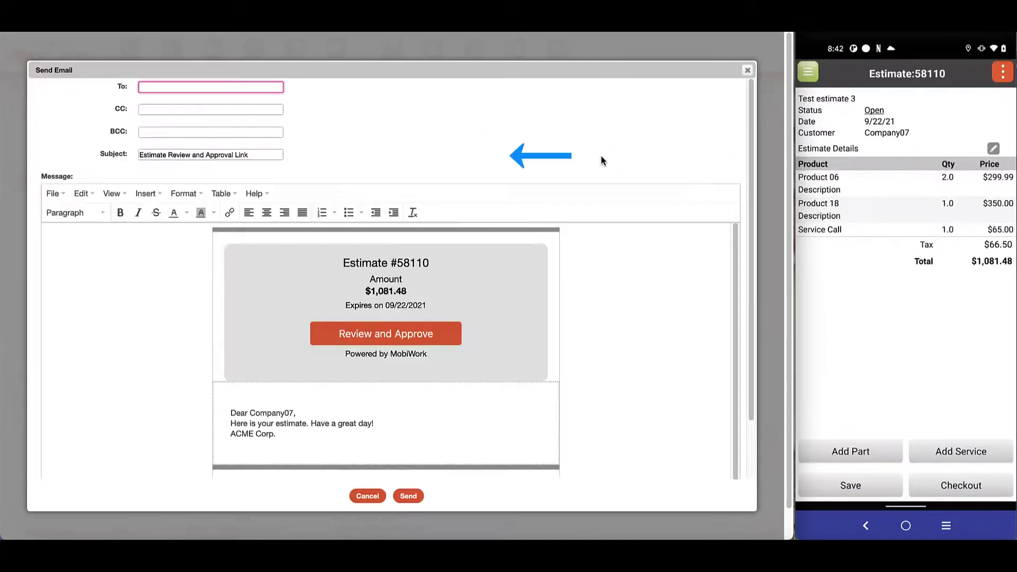
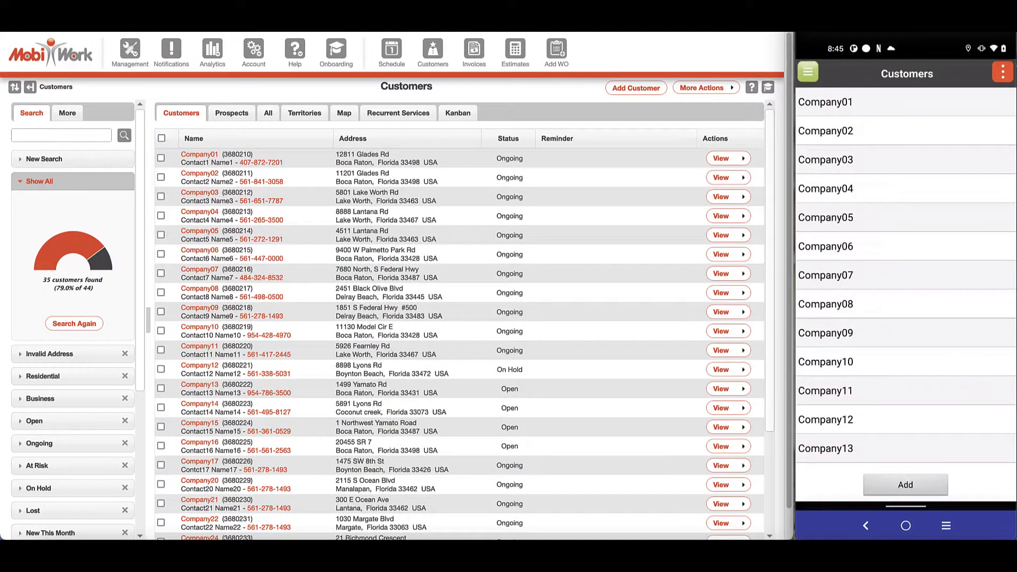
In the phone app, open Company11's invoice 2056813.
{"action": "left_click", "coordinate": [825, 390]}
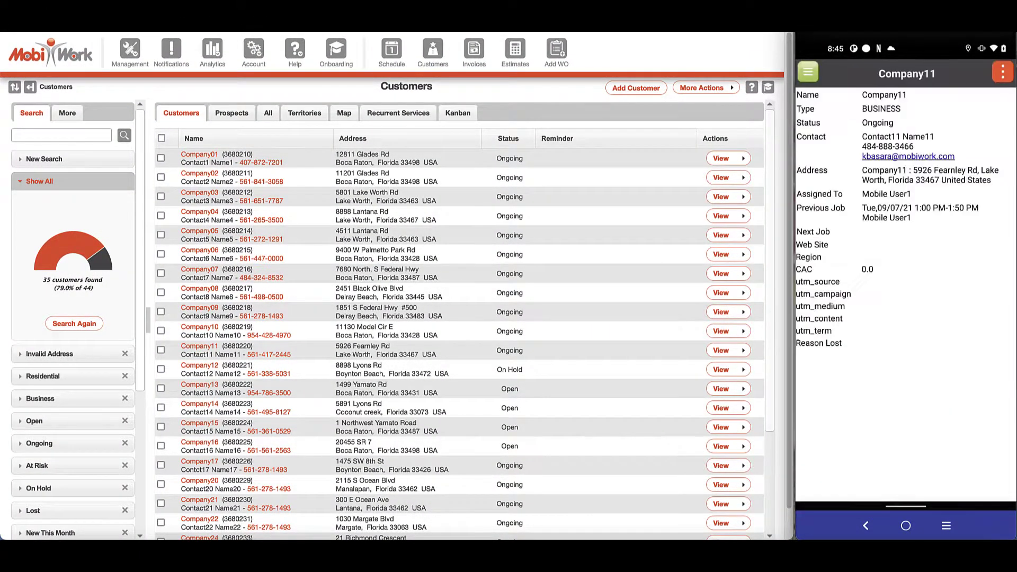
{"action": "left_click", "coordinate": [1003, 72]}
{"action": "left_click", "coordinate": [923, 490]}
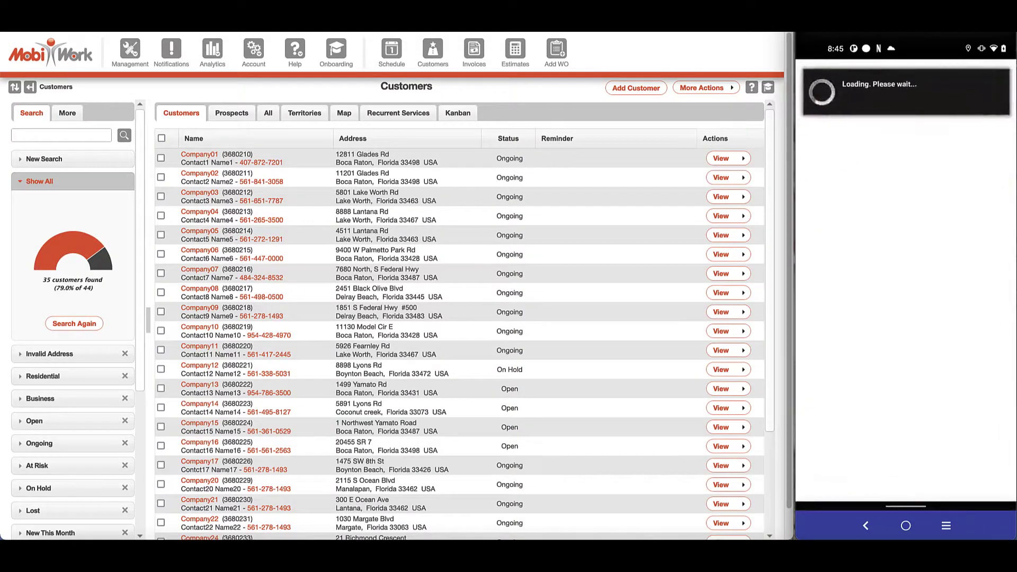
{"action": "left_click", "coordinate": [901, 106]}
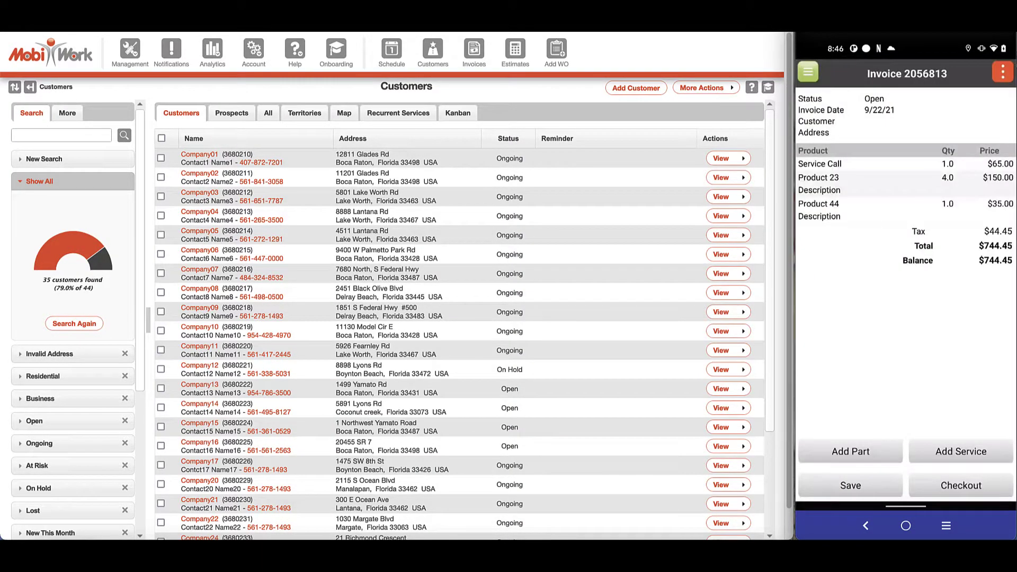
On the web, open Company11's invoice 2056813 and start an SMS Pay By Link to the customer.
{"action": "left_click", "coordinate": [716, 348]}
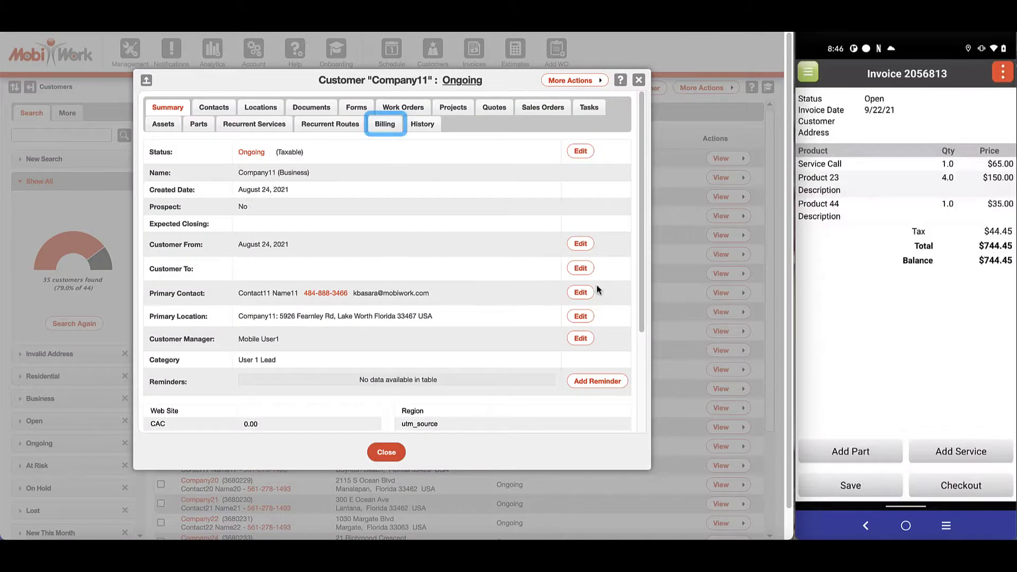
{"action": "left_click", "coordinate": [384, 125]}
{"action": "left_click", "coordinate": [249, 211]}
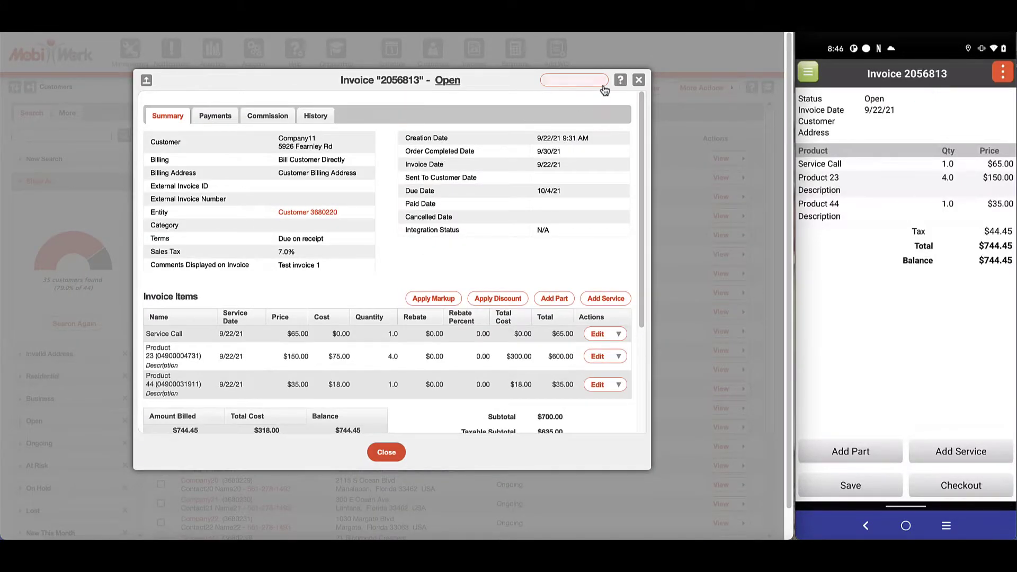
{"action": "left_click", "coordinate": [603, 83]}
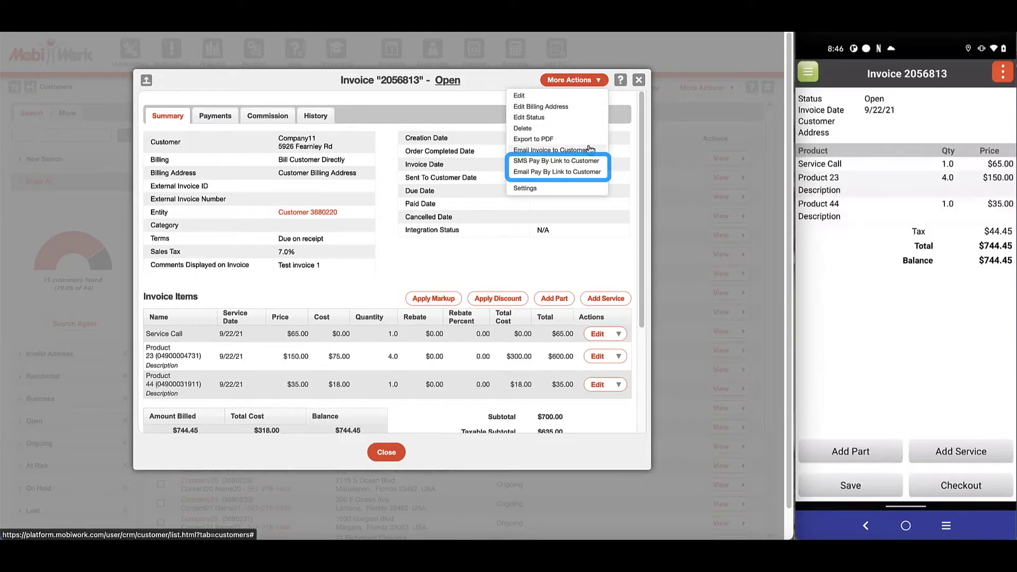
{"action": "left_click", "coordinate": [590, 161]}
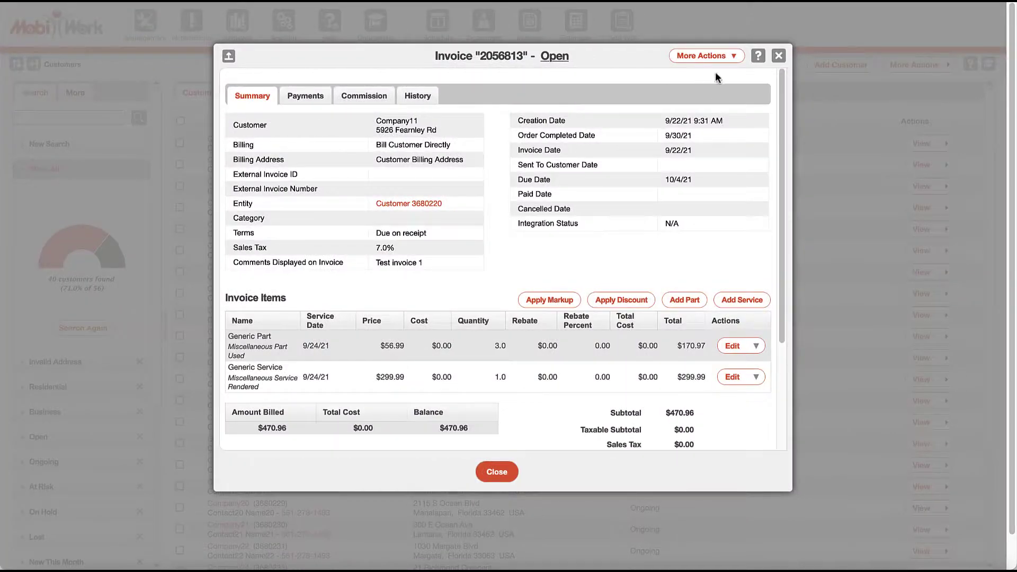
Send the invoice to QuickBooks and open it there to confirm the unpaid $470.96 total.
{"action": "left_click", "coordinate": [737, 58]}
{"action": "left_click", "coordinate": [737, 177]}
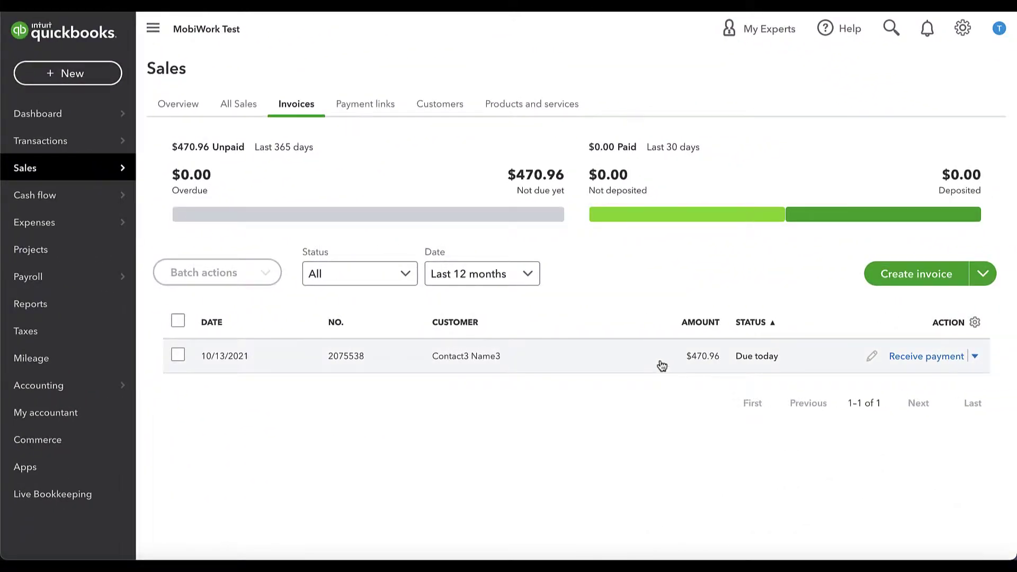
{"action": "left_click", "coordinate": [661, 364]}
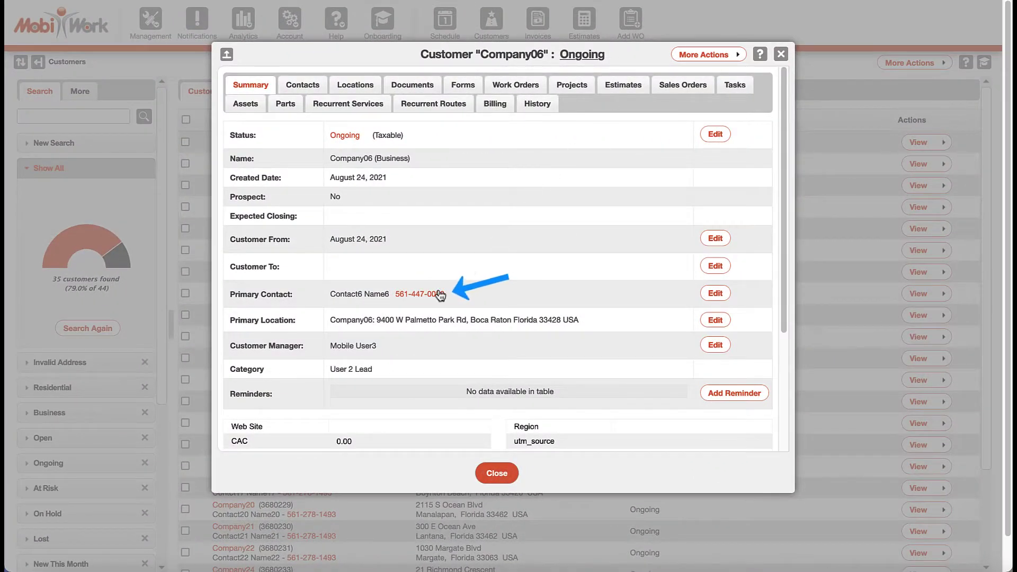
Call Company06's primary contact's phone number and scroll down to the logged call notes.
{"action": "left_click", "coordinate": [440, 294]}
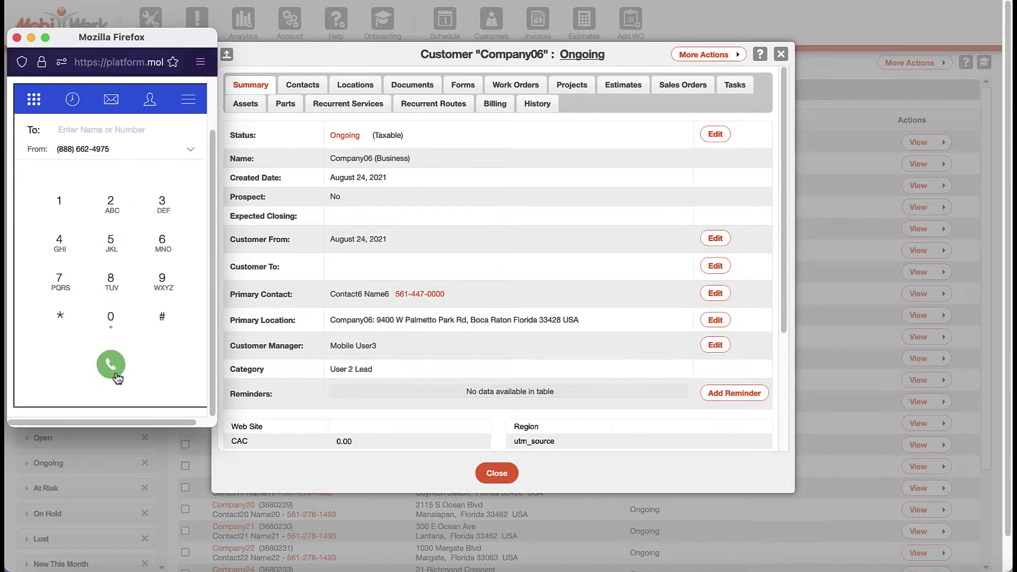
{"action": "left_click_drag", "start_coordinate": [783, 97], "coordinate": [788, 295]}
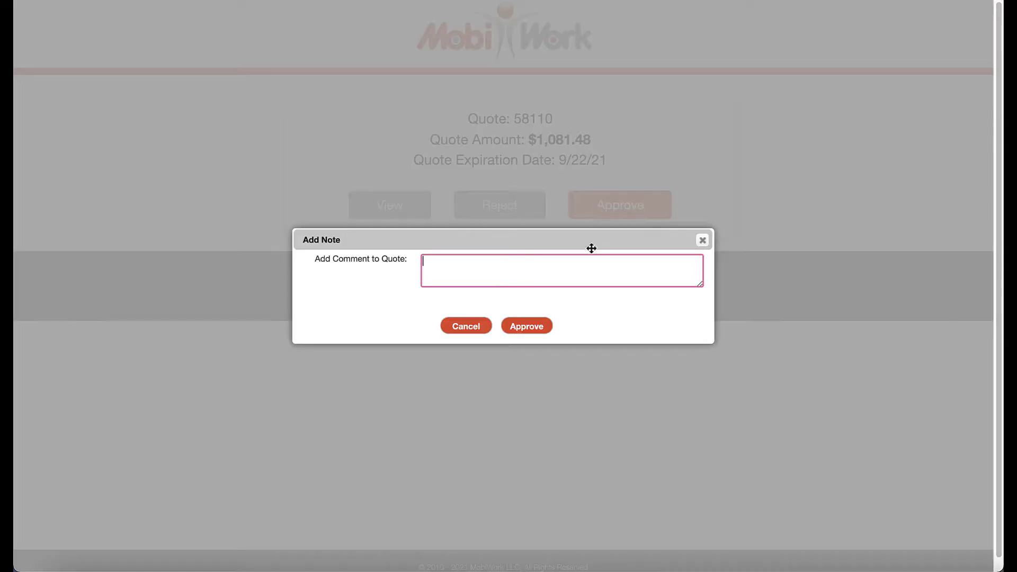
Approve quote 58110 with the note 'Approved' and scroll down the page.
{"action": "type", "text": "Approved"}
{"action": "left_click", "coordinate": [547, 327]}
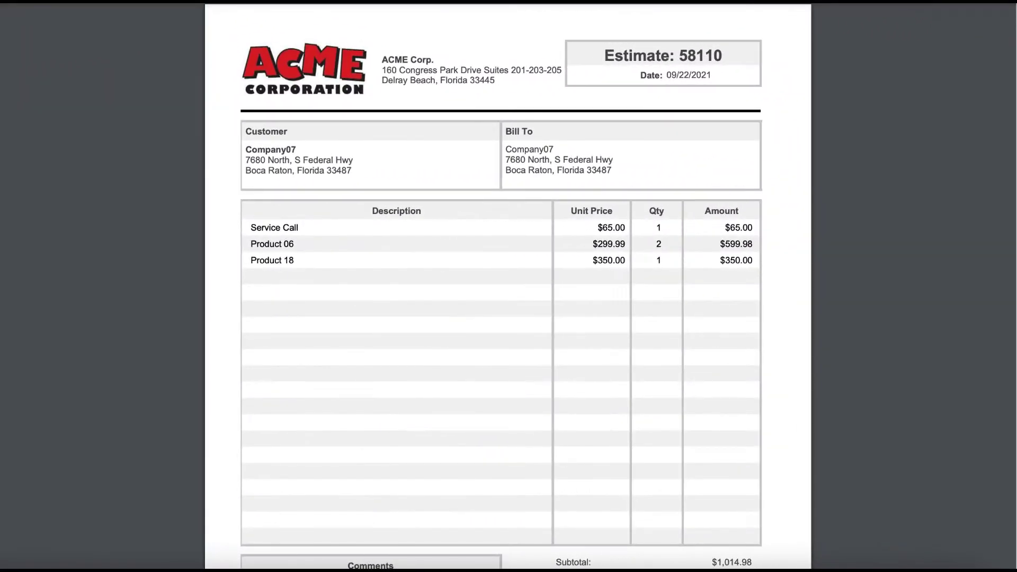
{"action": "scroll", "coordinate": [1016, 222], "scroll_direction": "down", "scroll_amount": 5}
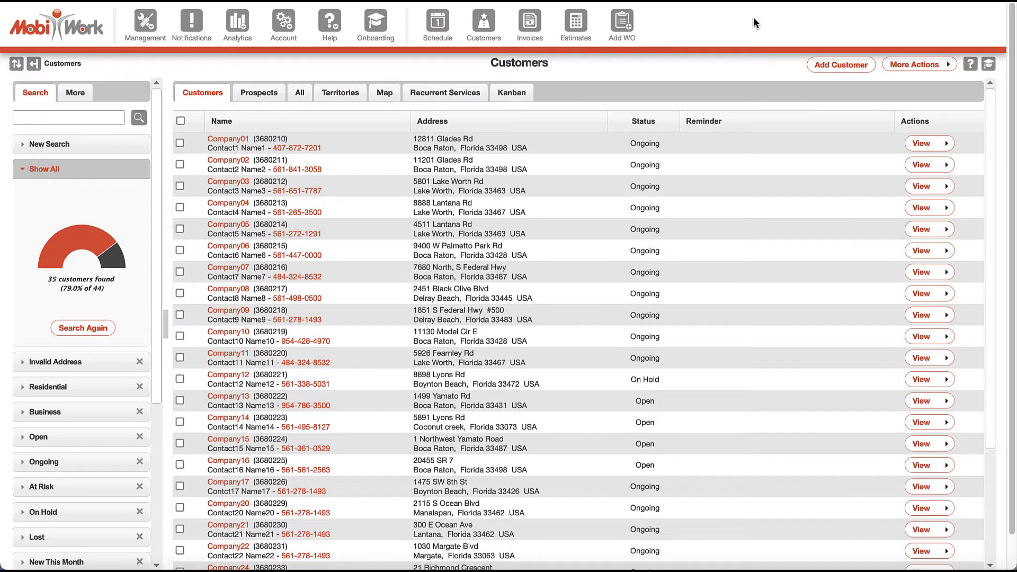
Export the Customers list from More Actions and open the downloaded file in Excel.
{"action": "left_click", "coordinate": [948, 69]}
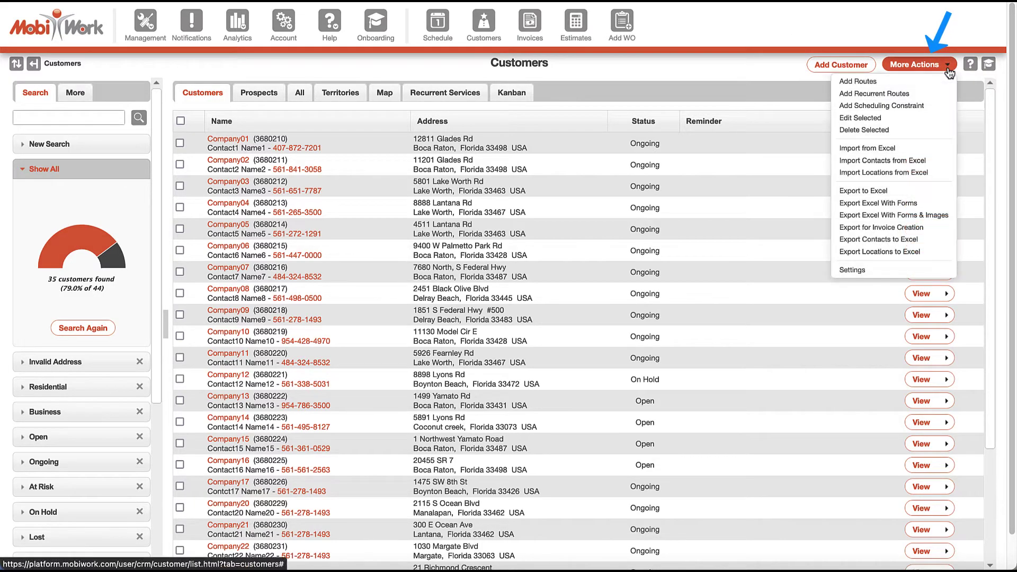
{"action": "left_click", "coordinate": [931, 193]}
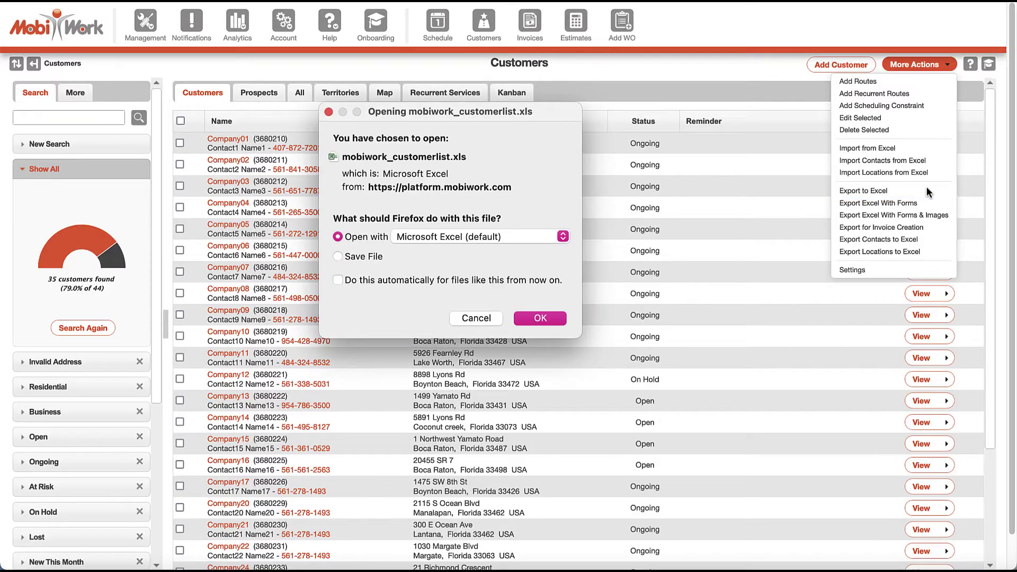
{"action": "left_click", "coordinate": [461, 318]}
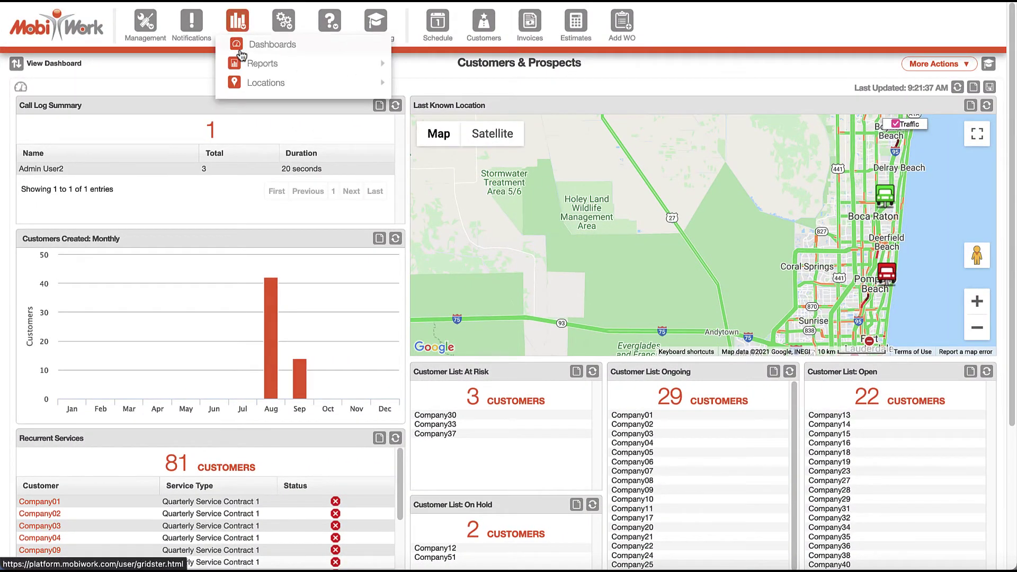
Run the Customers Report with the Ongoing saved search and open the download in Excel.
{"action": "mouse_move", "coordinate": [263, 63]}
{"action": "left_click", "coordinate": [358, 64]}
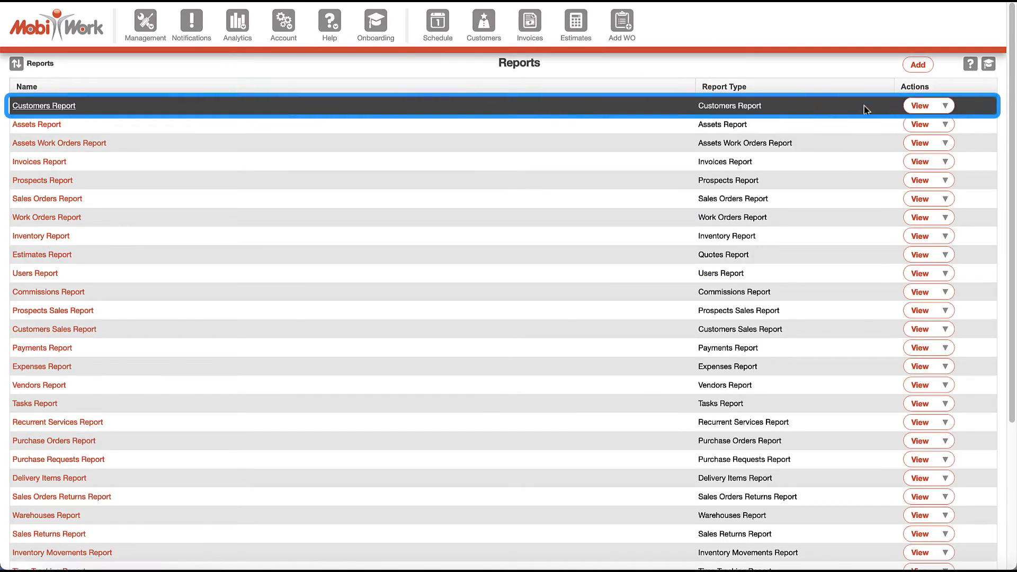
{"action": "left_click", "coordinate": [921, 106]}
{"action": "left_click", "coordinate": [342, 119]}
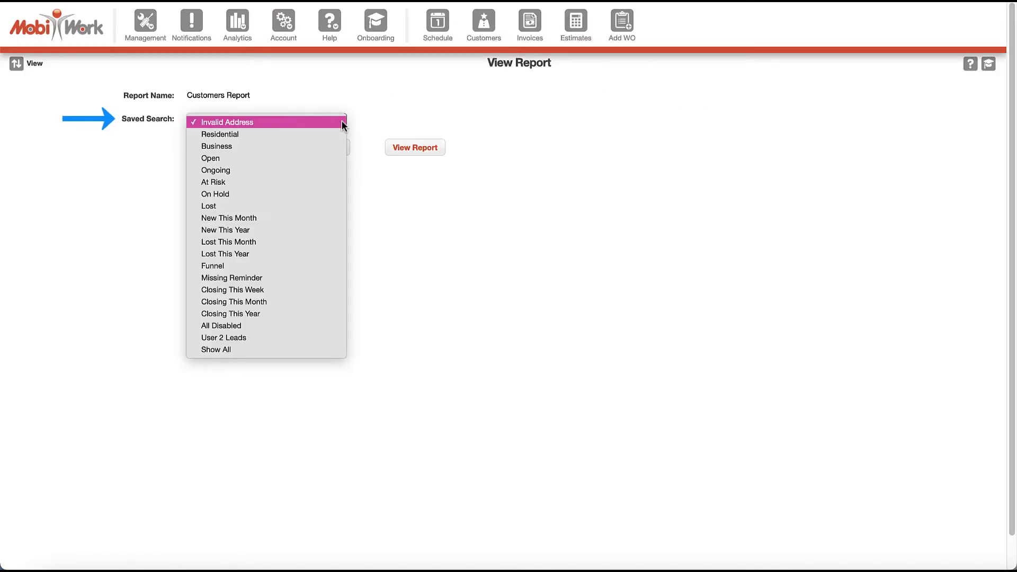
{"action": "left_click", "coordinate": [320, 170]}
{"action": "left_click", "coordinate": [415, 148]}
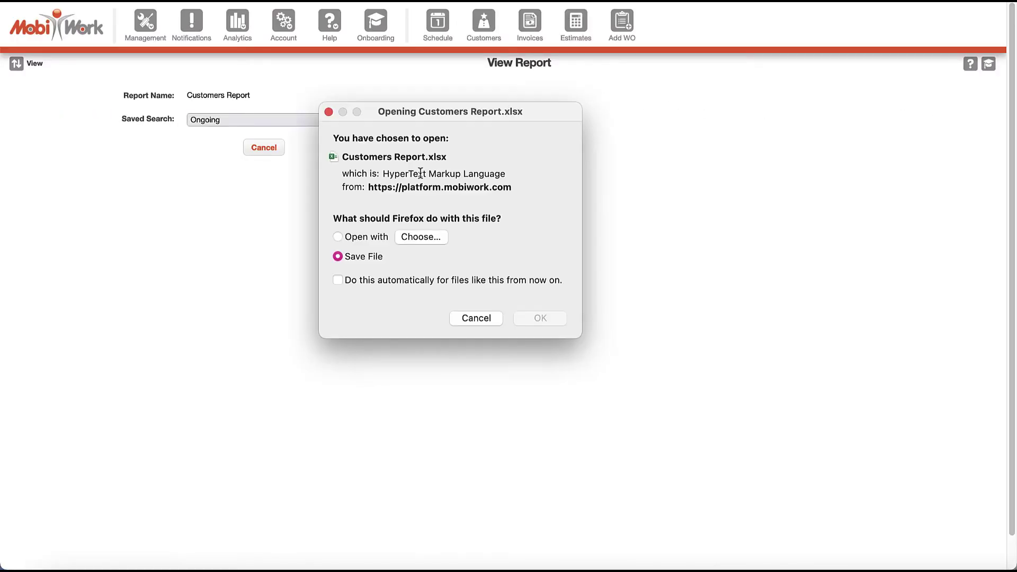
{"action": "left_click", "coordinate": [475, 319]}
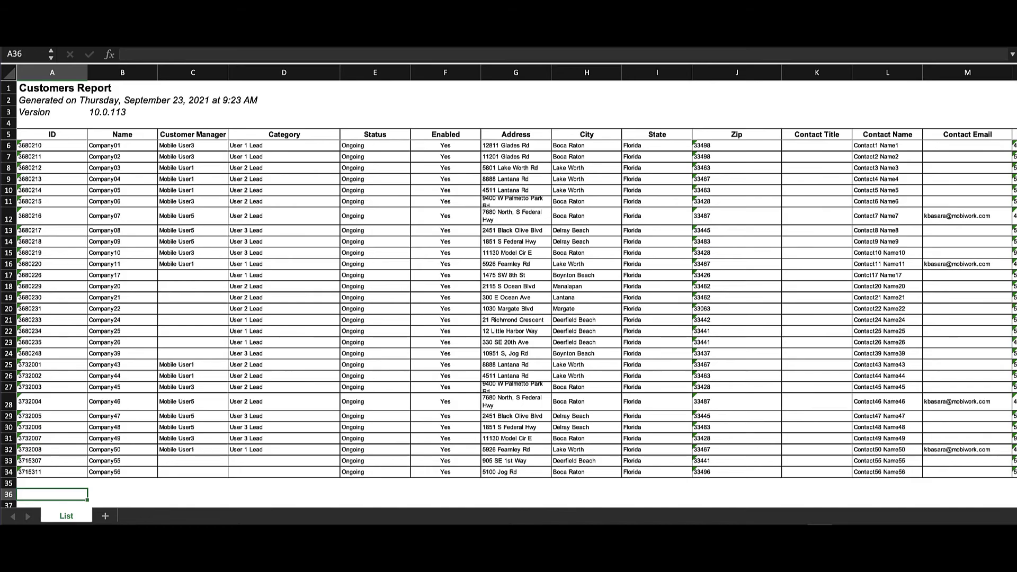